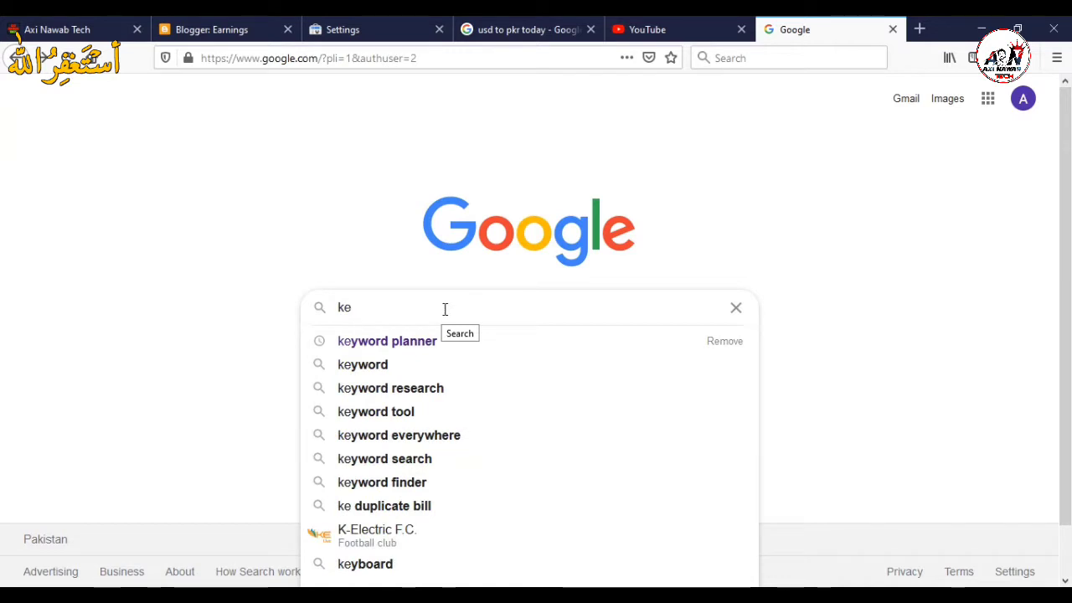
Search Google for "keyword planner" and open the Google Keyword Planner result from ads.google.com.
left_click(429, 351)
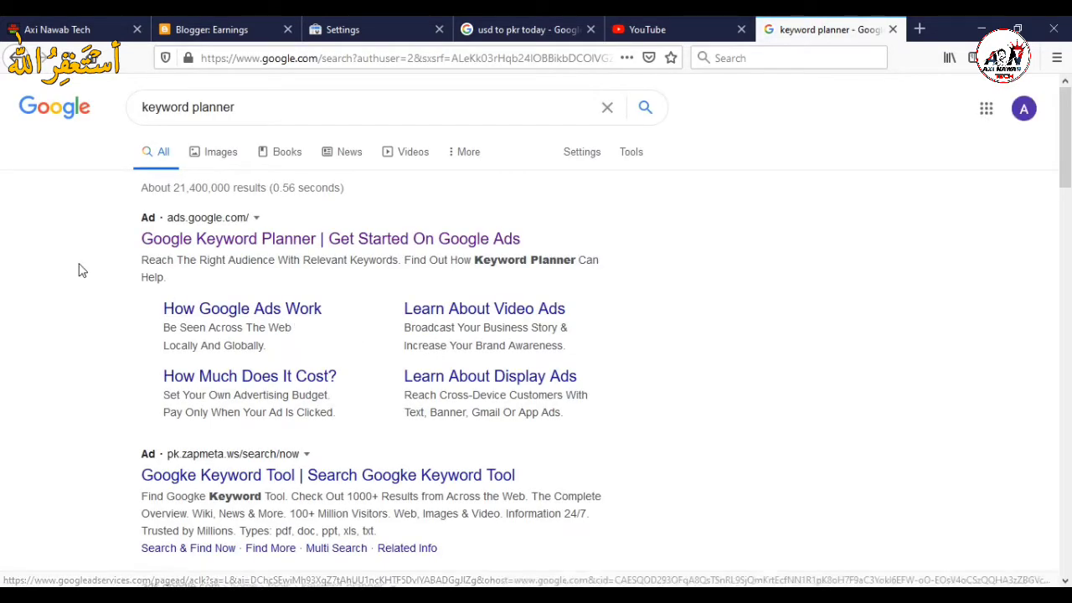
left_click(259, 245)
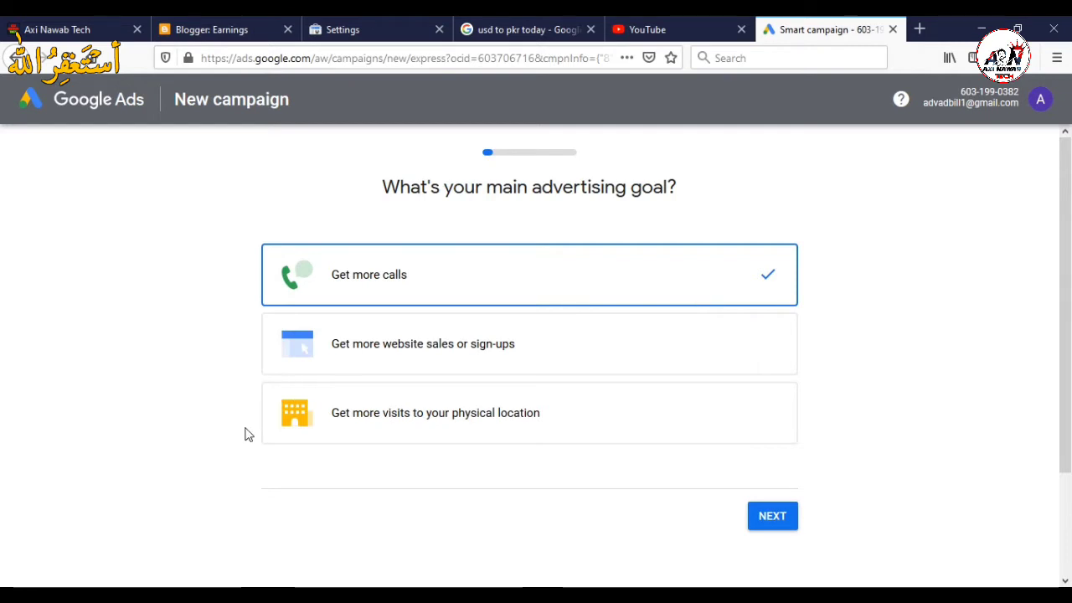
Switch the new campaign setup to Expert Mode and choose to create an account without a campaign.
scroll(772, 397, "down", 2)
scroll(777, 396, "down", 1)
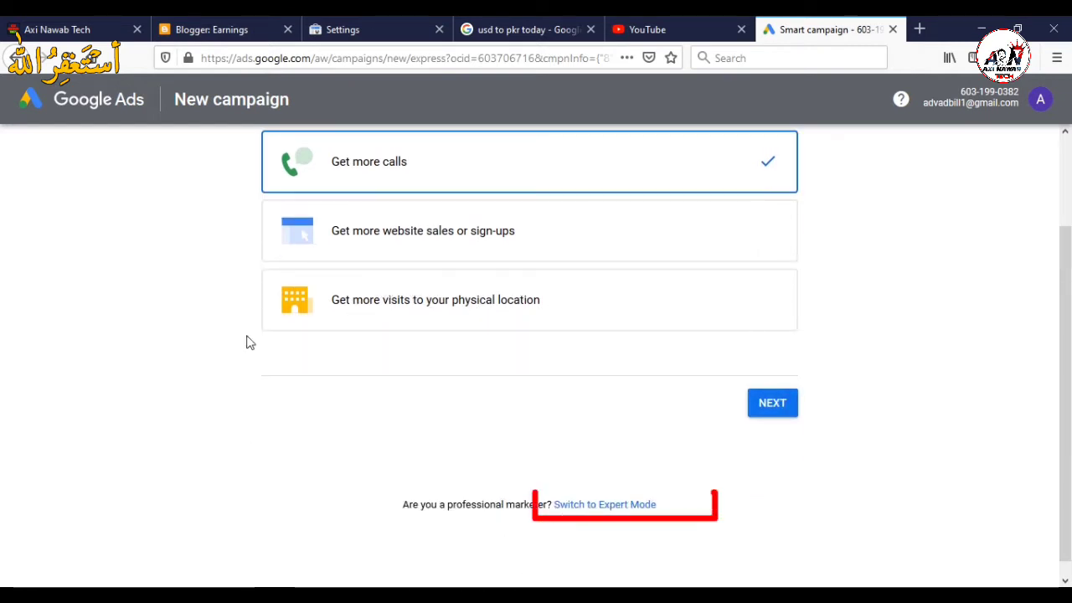
left_click(599, 505)
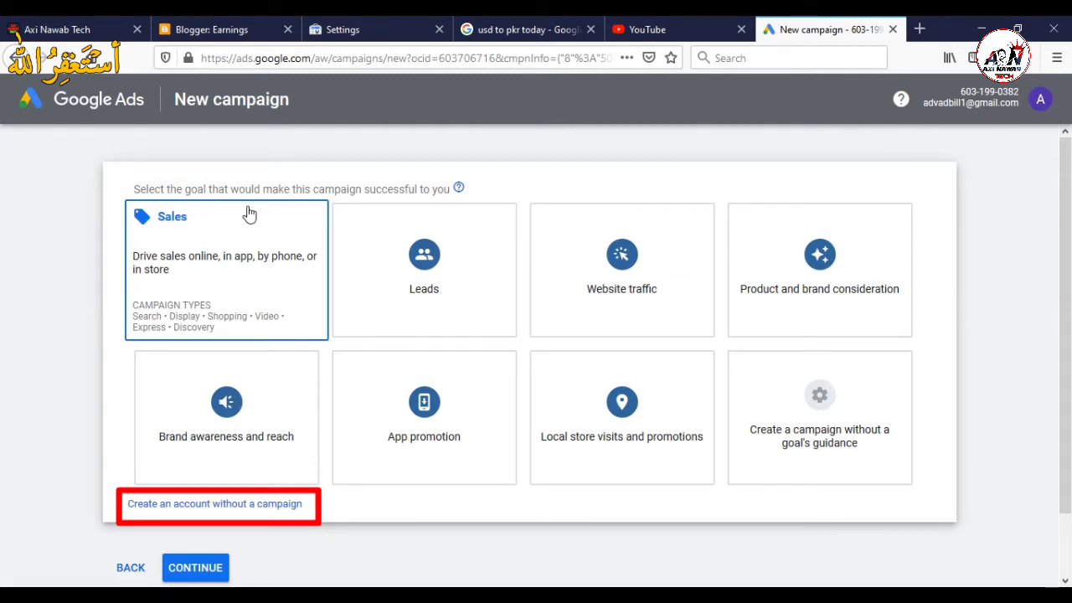
scroll(410, 293, "down", 1)
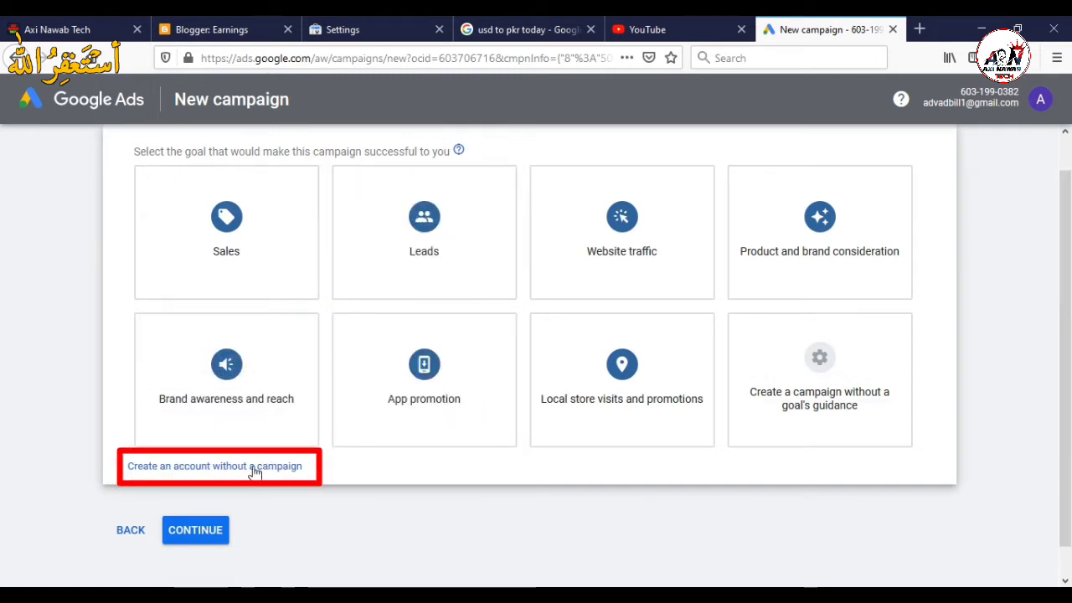
left_click(195, 466)
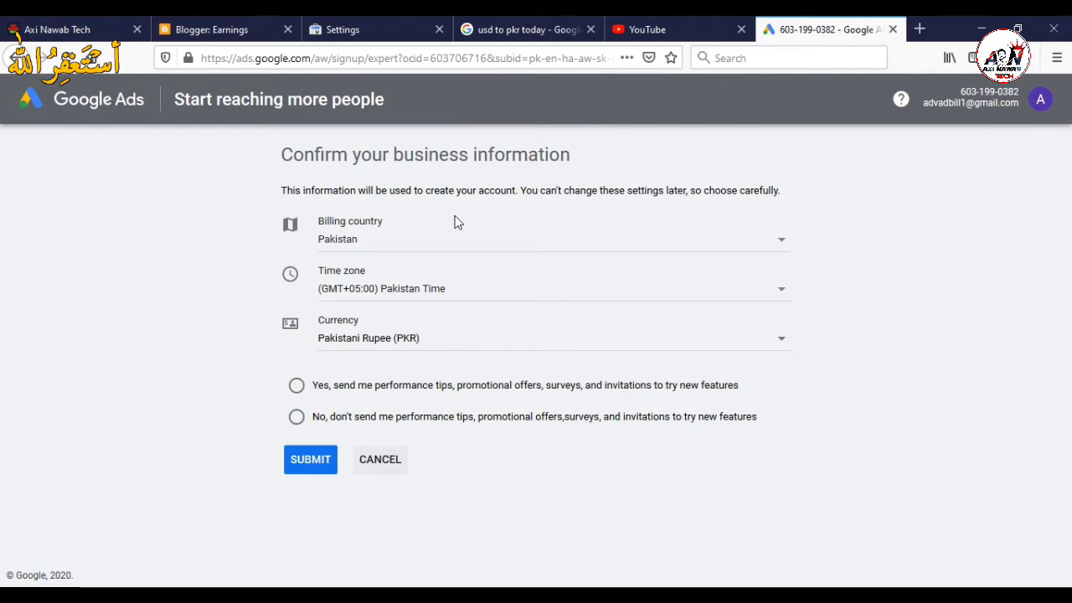
Submit the business information with Yes chosen for performance tips and promotional offers, and go to the new account.
left_click(315, 463)
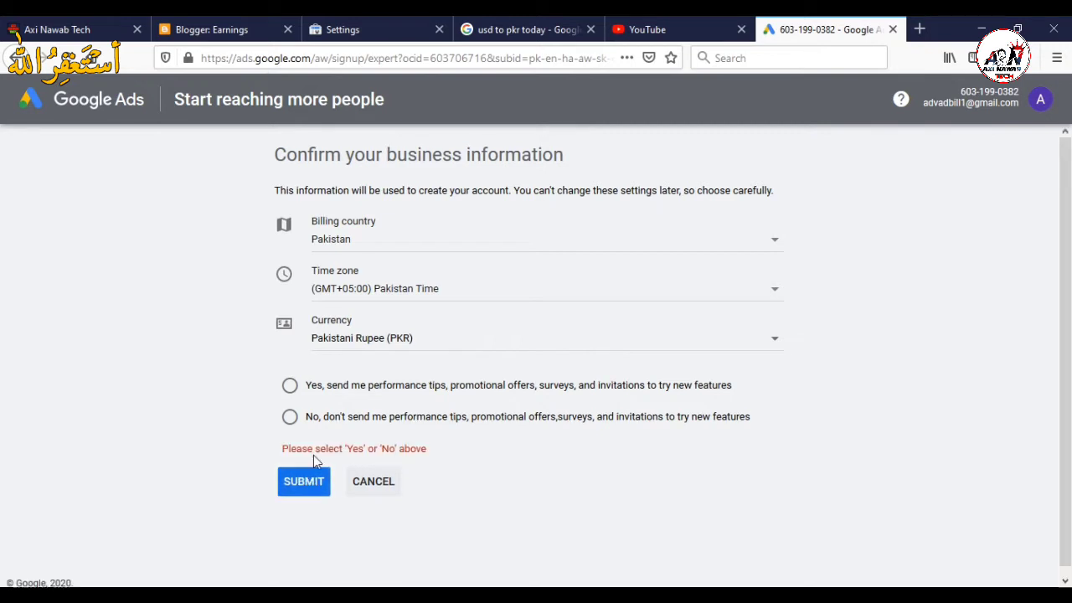
left_click(290, 389)
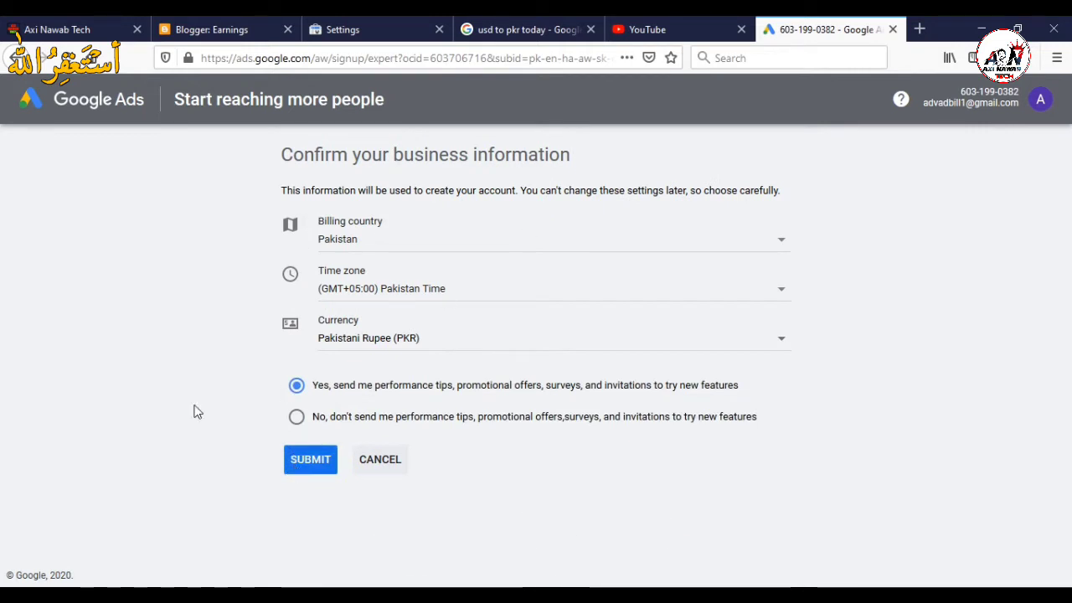
left_click(299, 461)
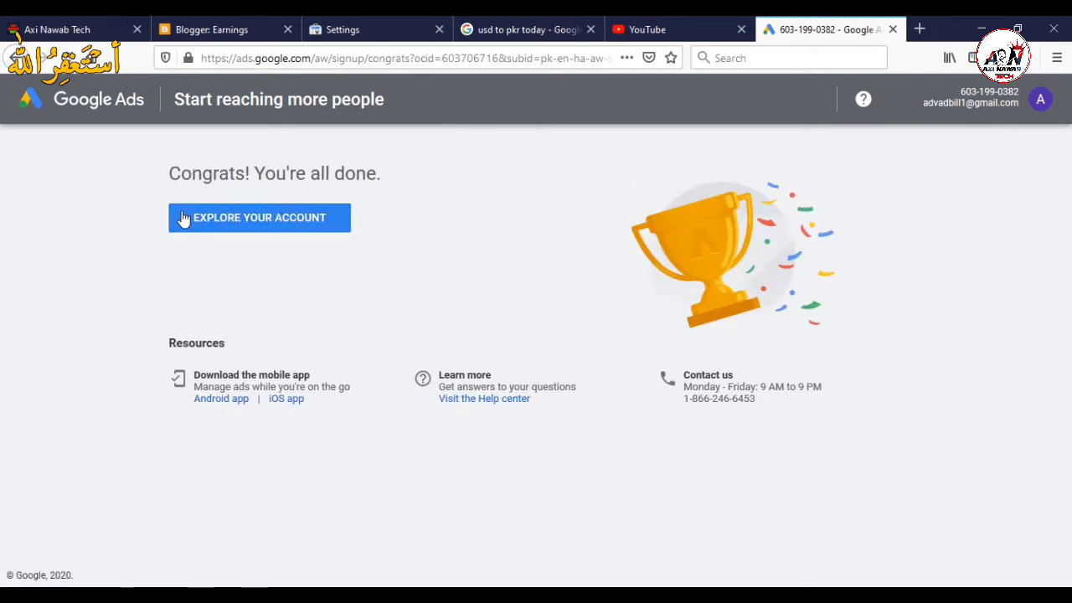
left_click(267, 220)
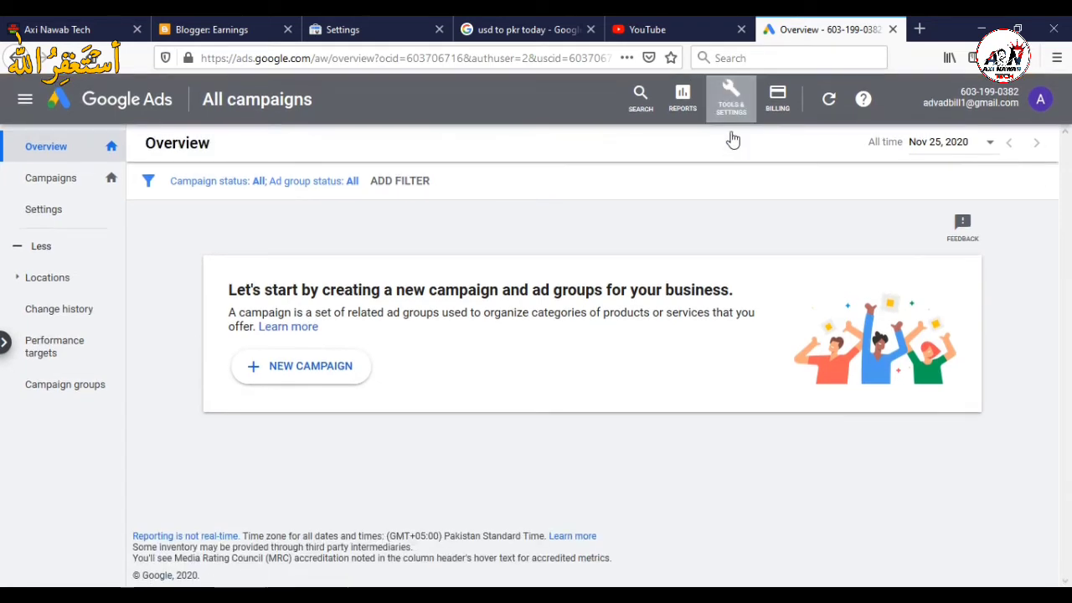
Open Keyword Planner from the account's planning tools and start the Refine your Keywords guide.
left_click(735, 104)
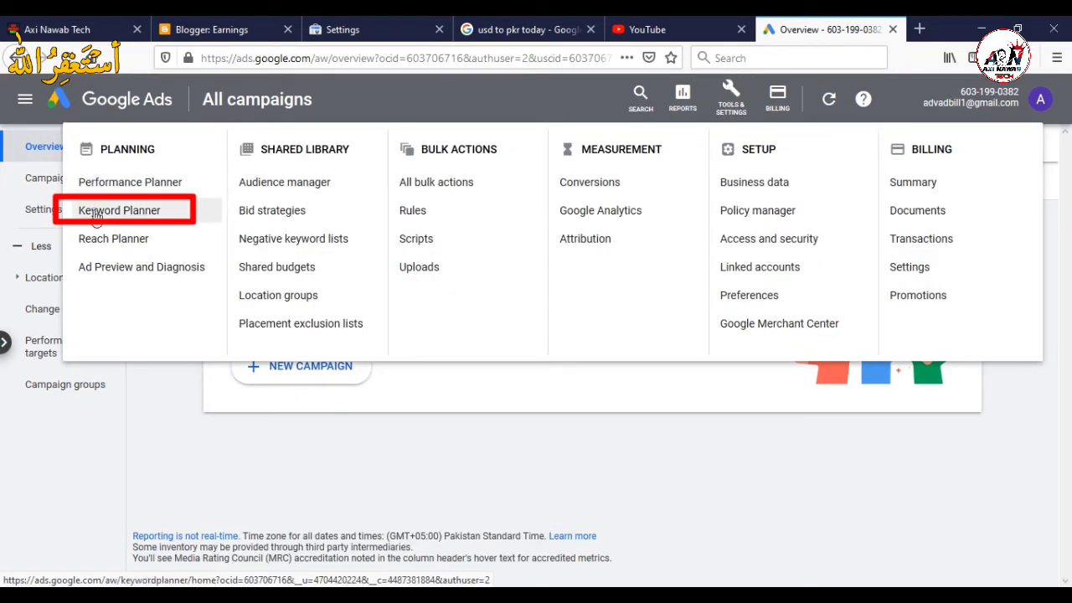
left_click(144, 214)
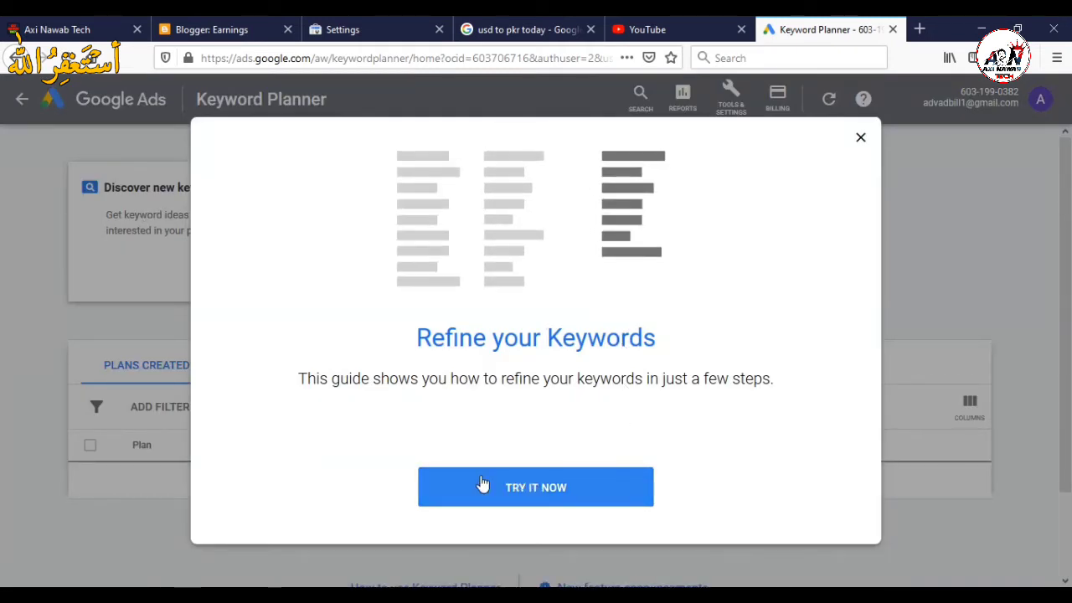
left_click(537, 489)
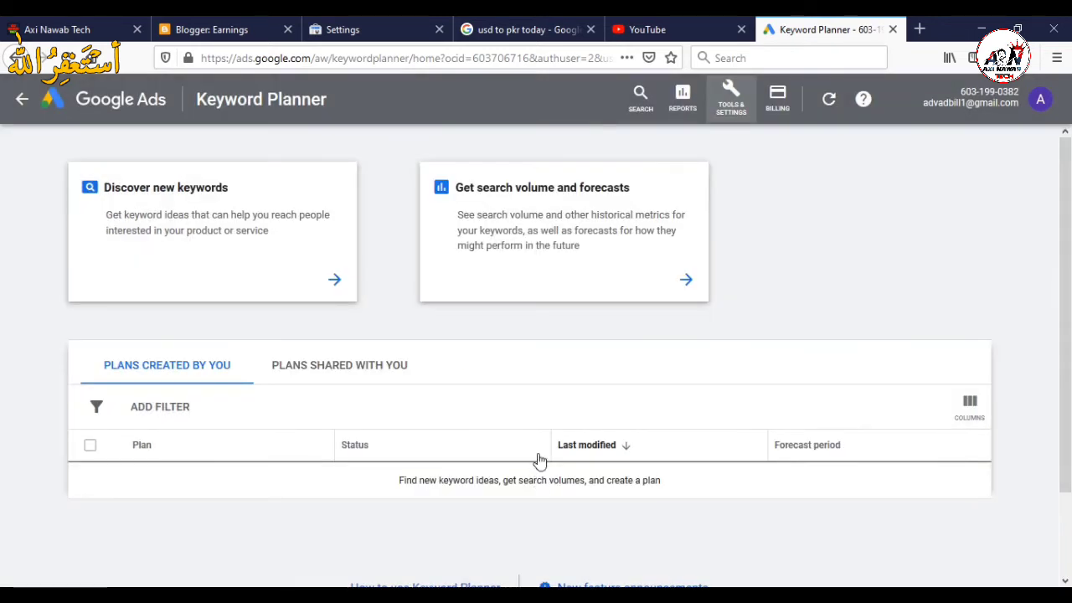
Start discovering new keywords and leave the introductory guide.
left_click(338, 281)
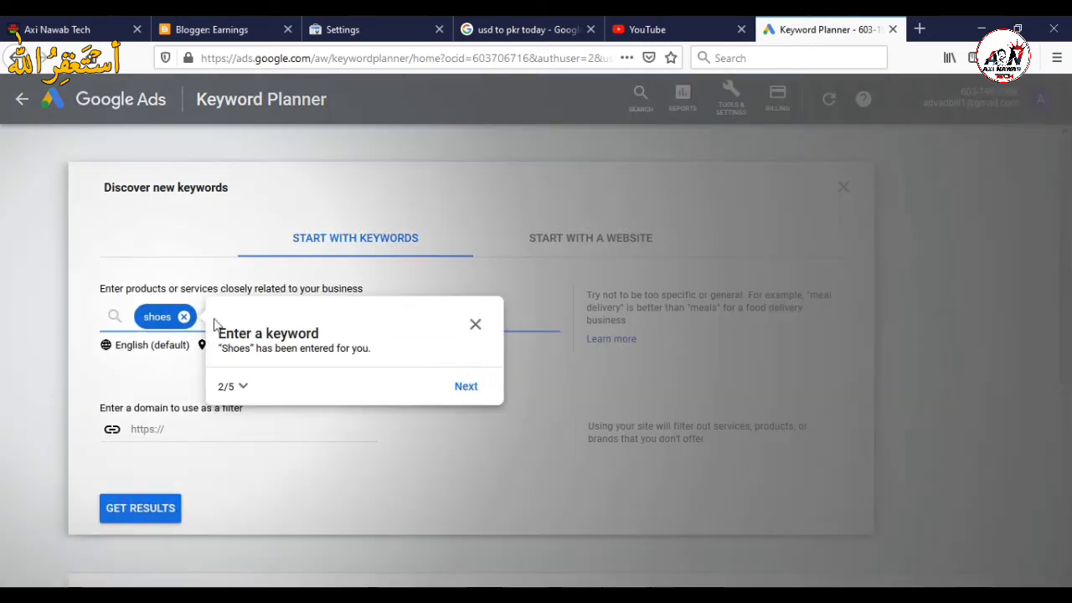
left_click(476, 326)
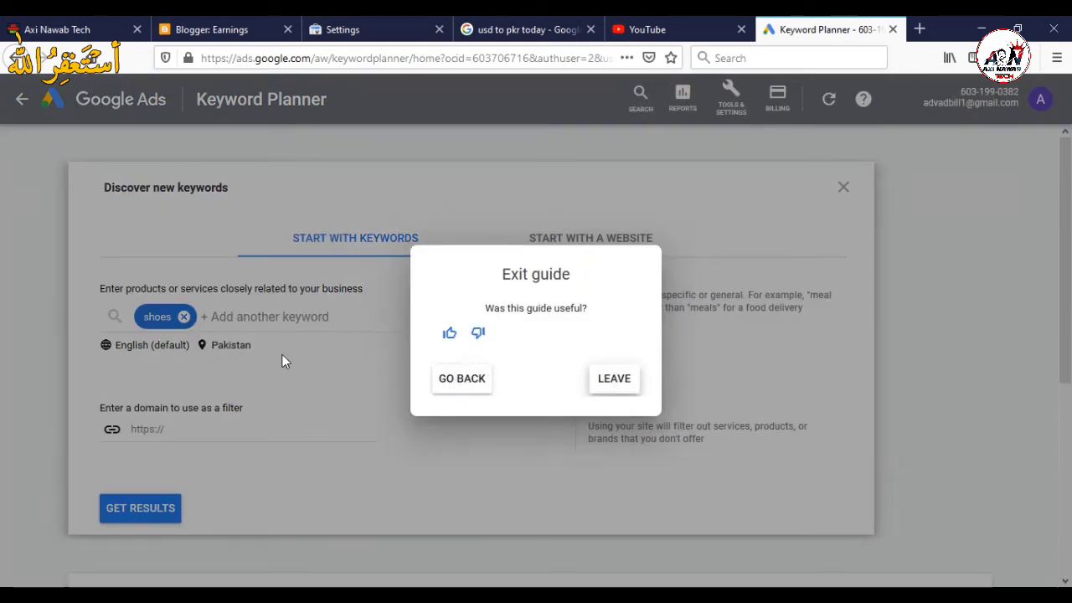
left_click(457, 387)
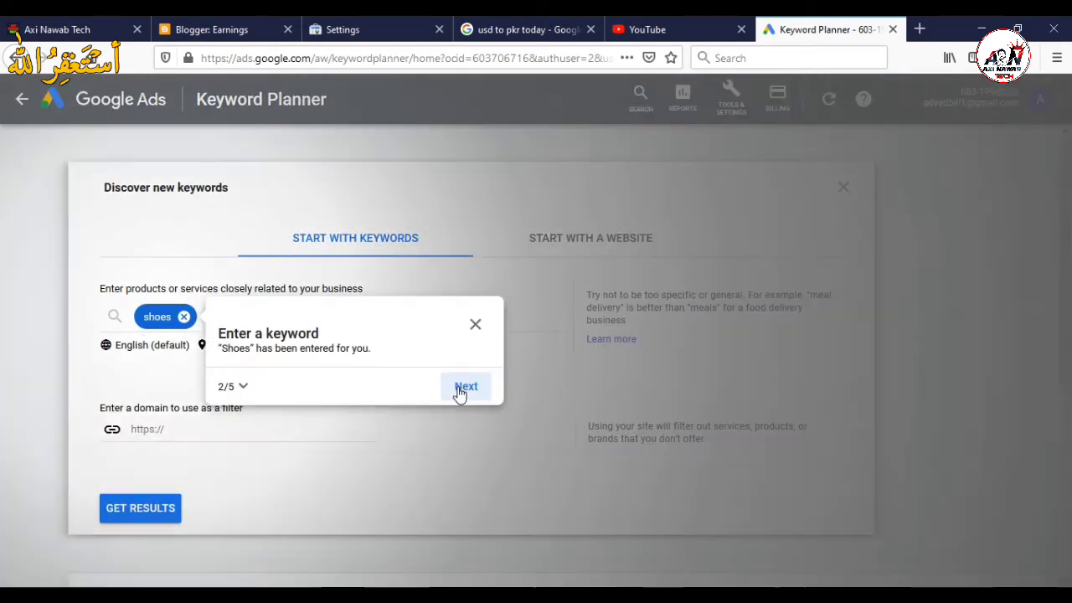
left_click(475, 326)
left_click(628, 388)
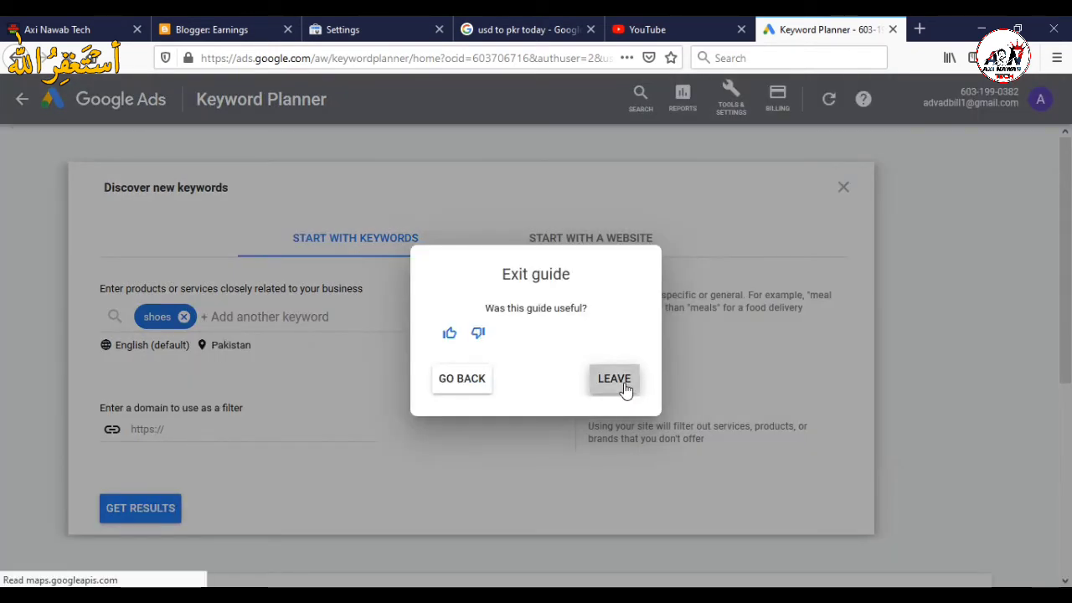
Replace the prefilled keyword "shoes" with "vidmate" and get its keyword ideas.
left_click(184, 318)
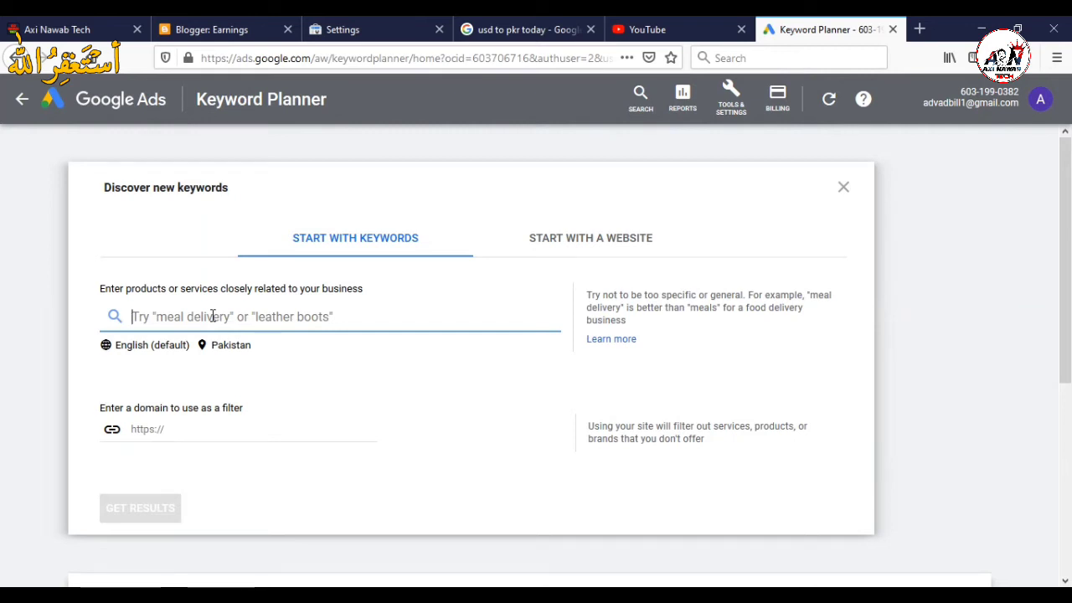
type("vid")
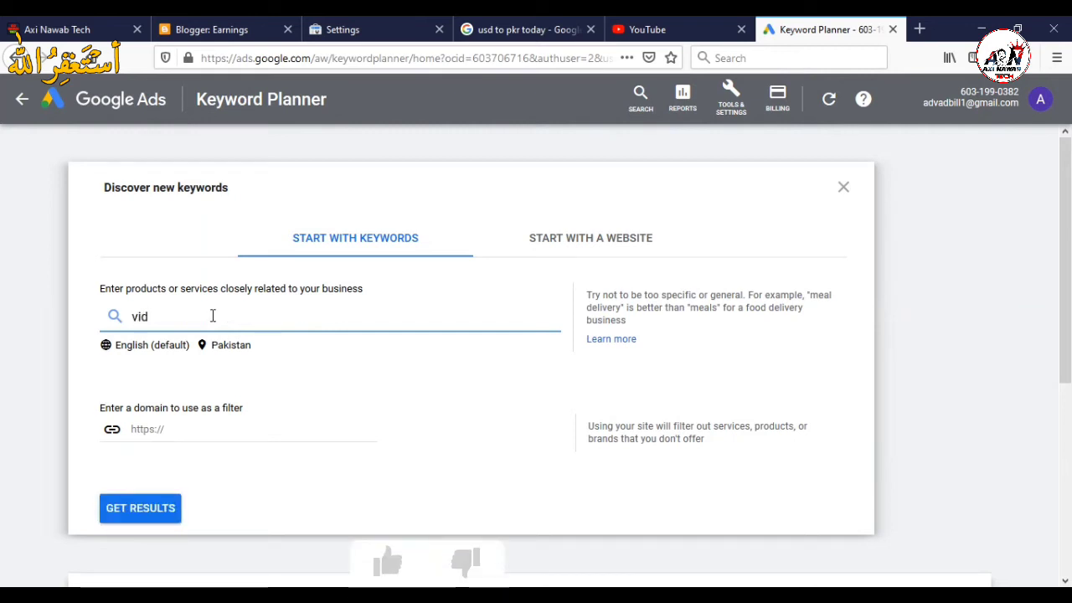
type("mate")
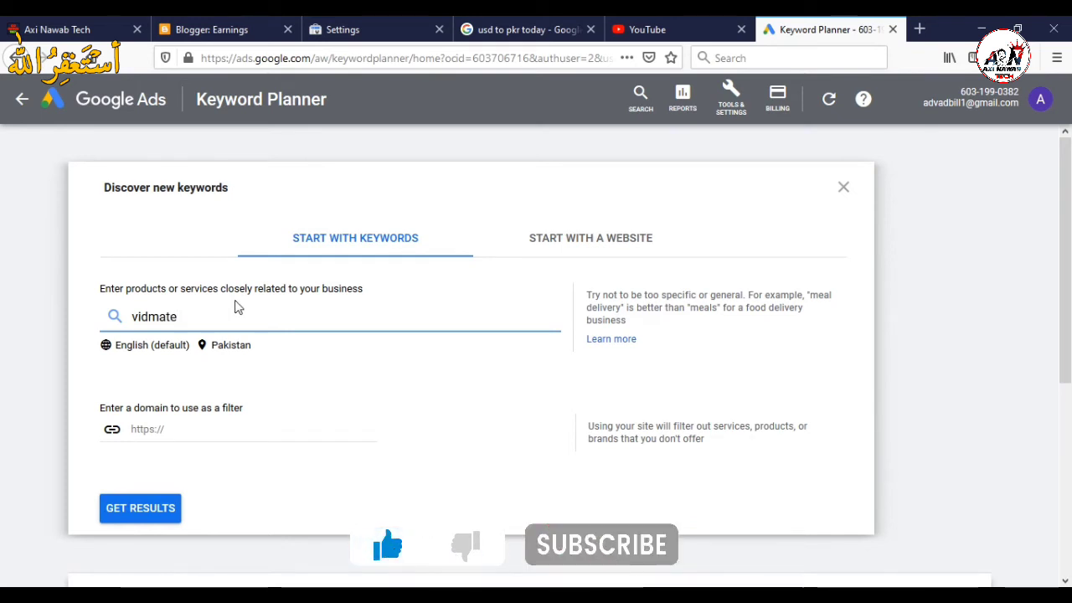
left_click(140, 508)
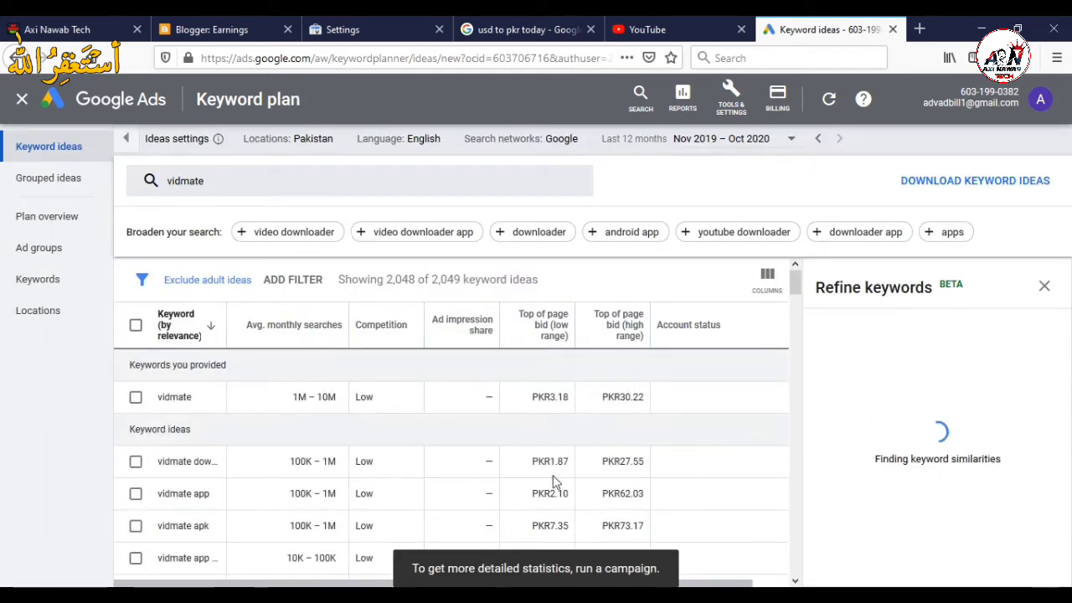
Set the keyword ideas' date range to last month and add the country India to the targeted locations.
left_click(727, 144)
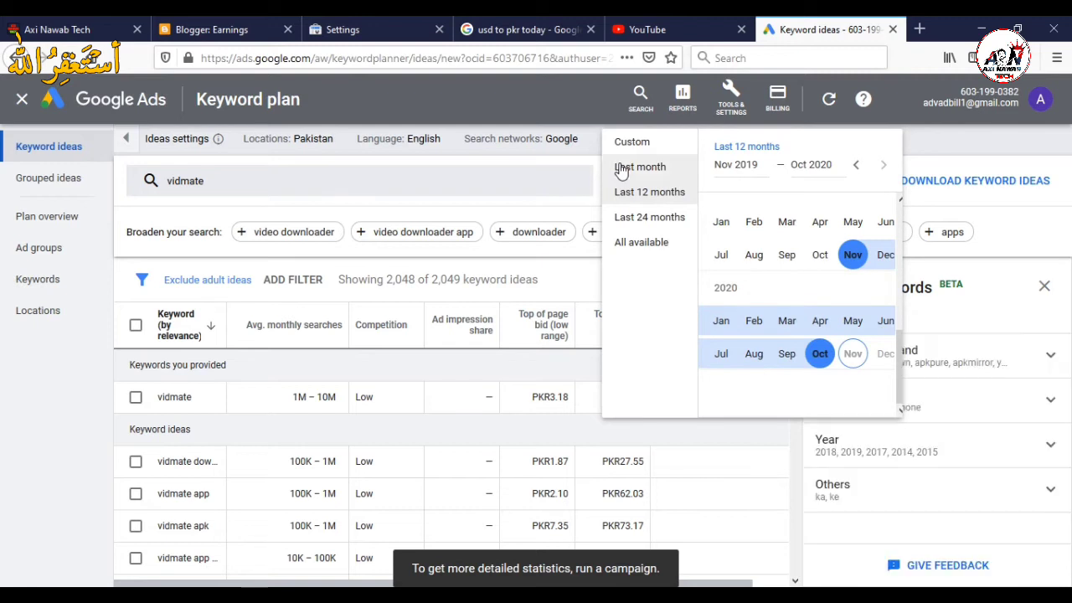
left_click(620, 168)
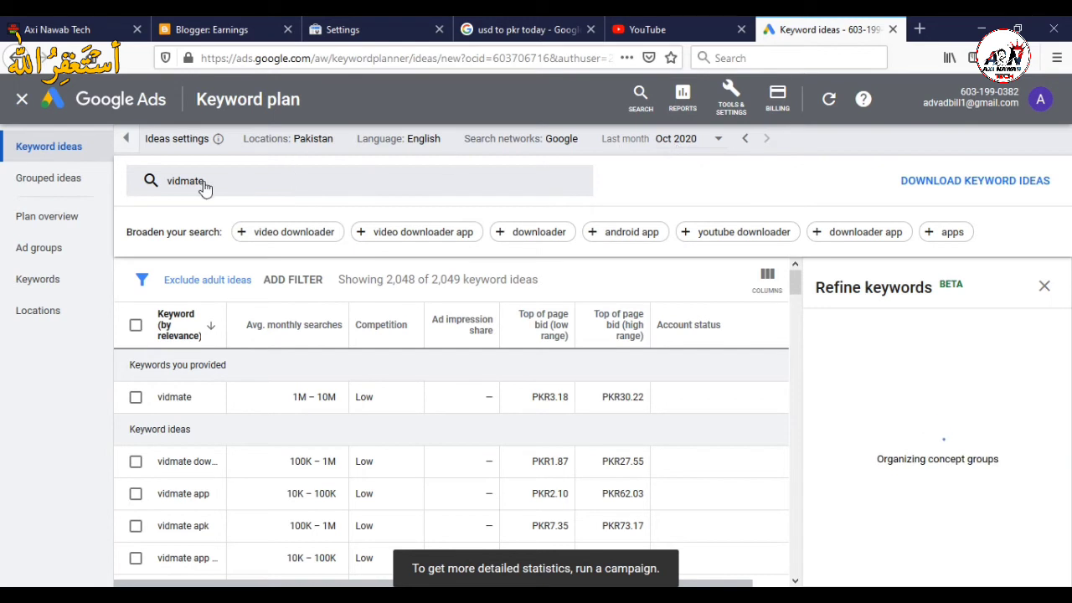
left_click(329, 140)
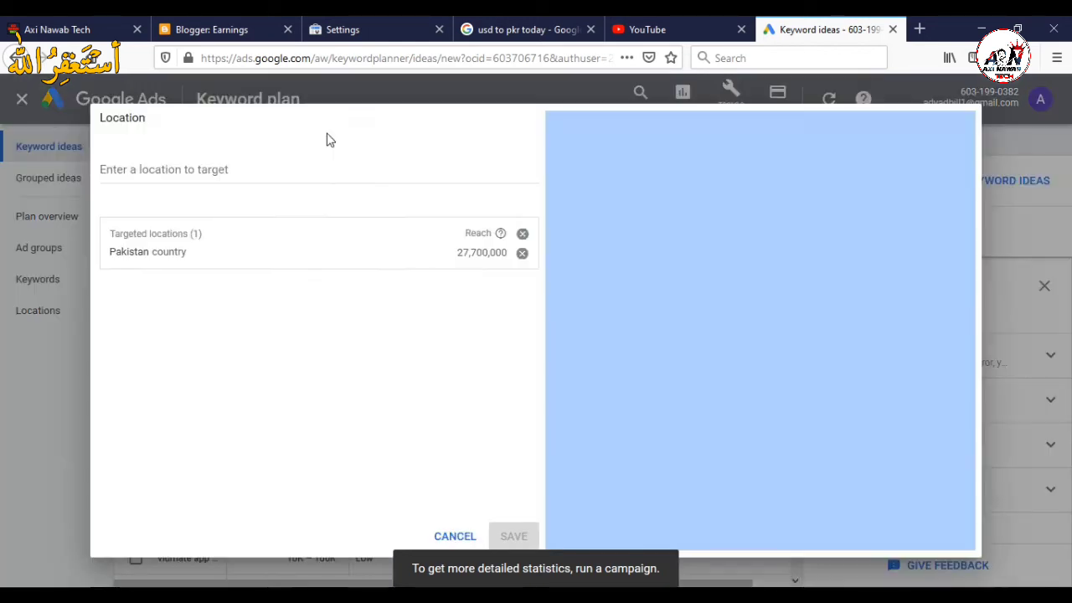
left_click(251, 170)
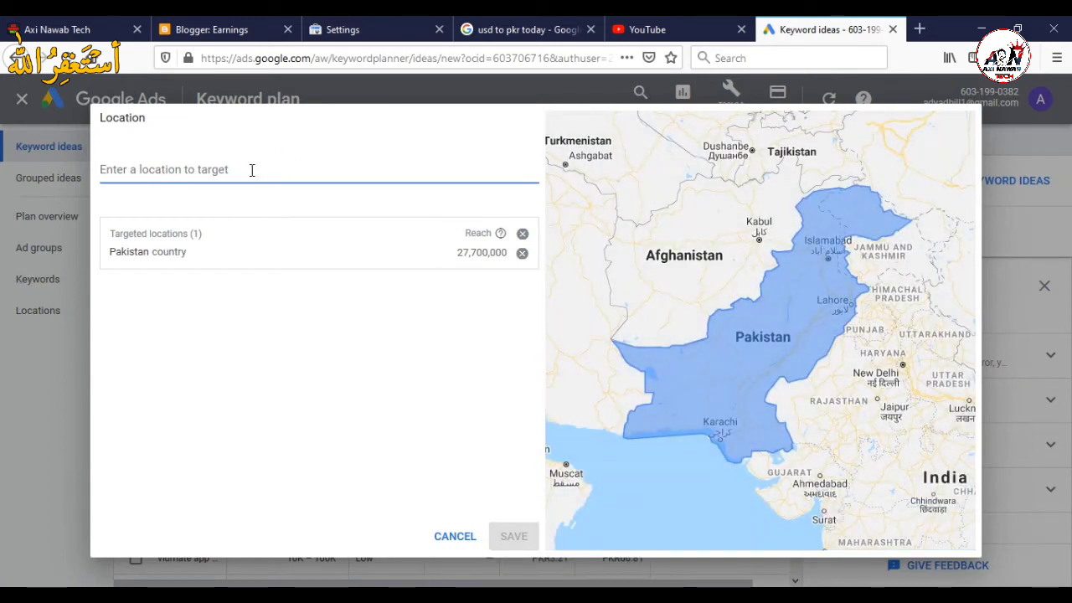
type("in")
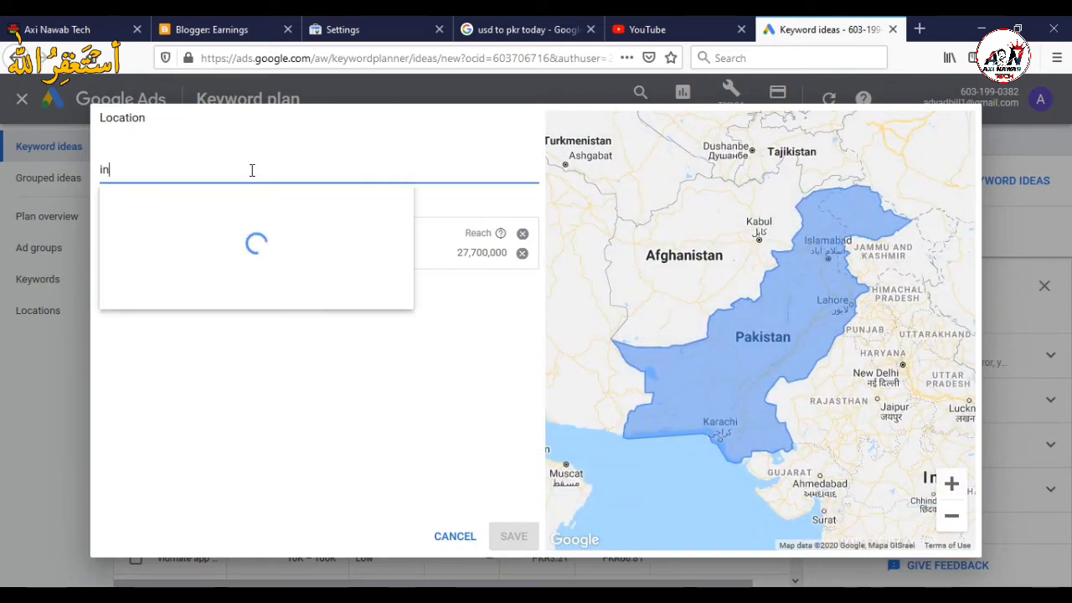
type("dia")
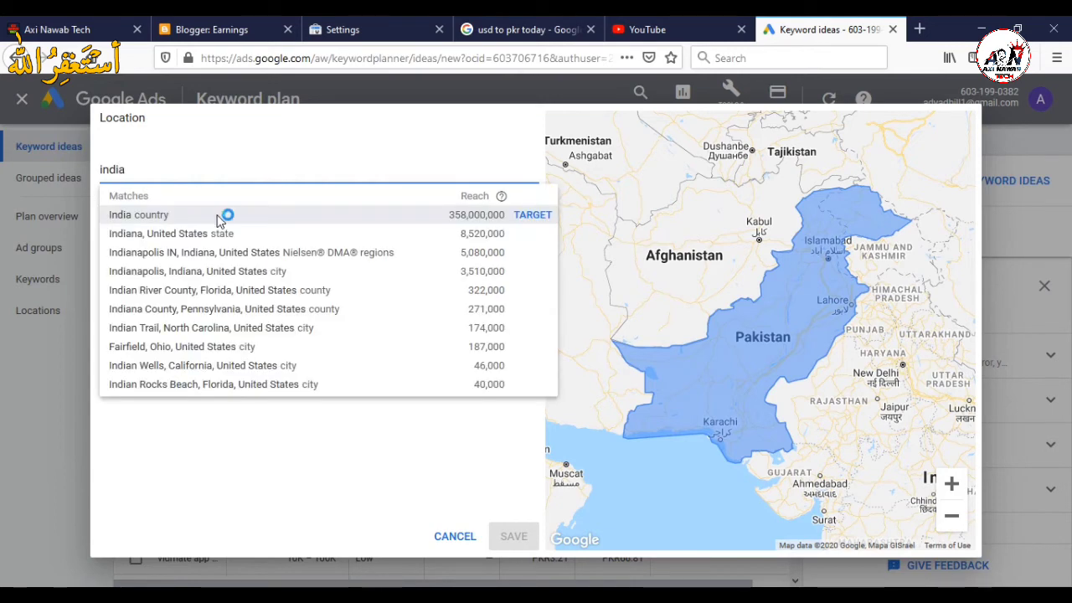
left_click(220, 219)
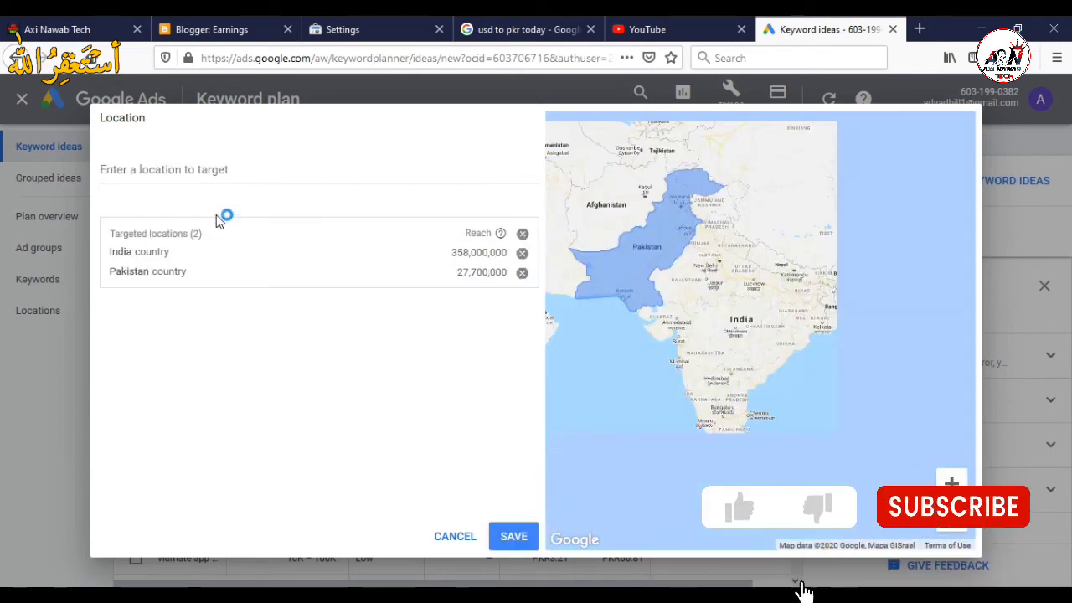
left_click(509, 539)
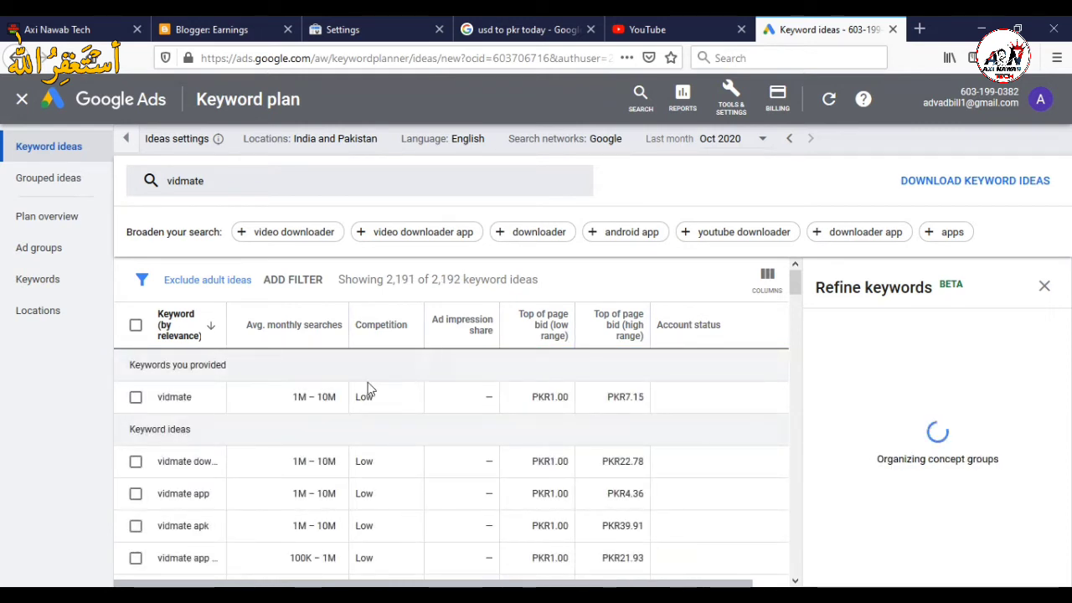
scroll(370, 389, "down", 1)
scroll(370, 406, "up", 1)
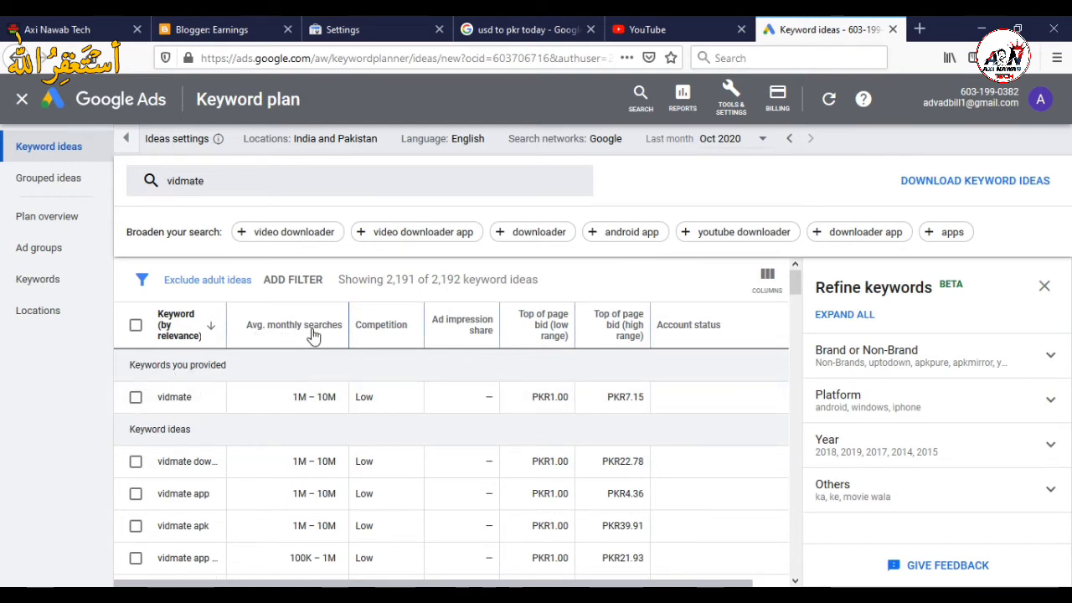
mouse_move(315, 335)
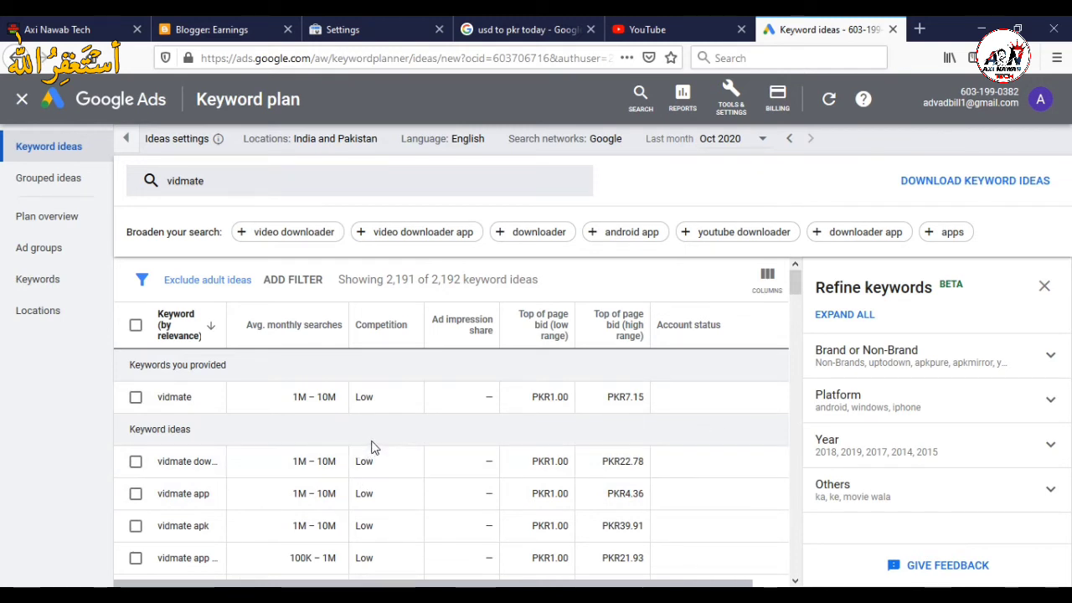
scroll(374, 453, "down", 1)
scroll(374, 454, "up", 1)
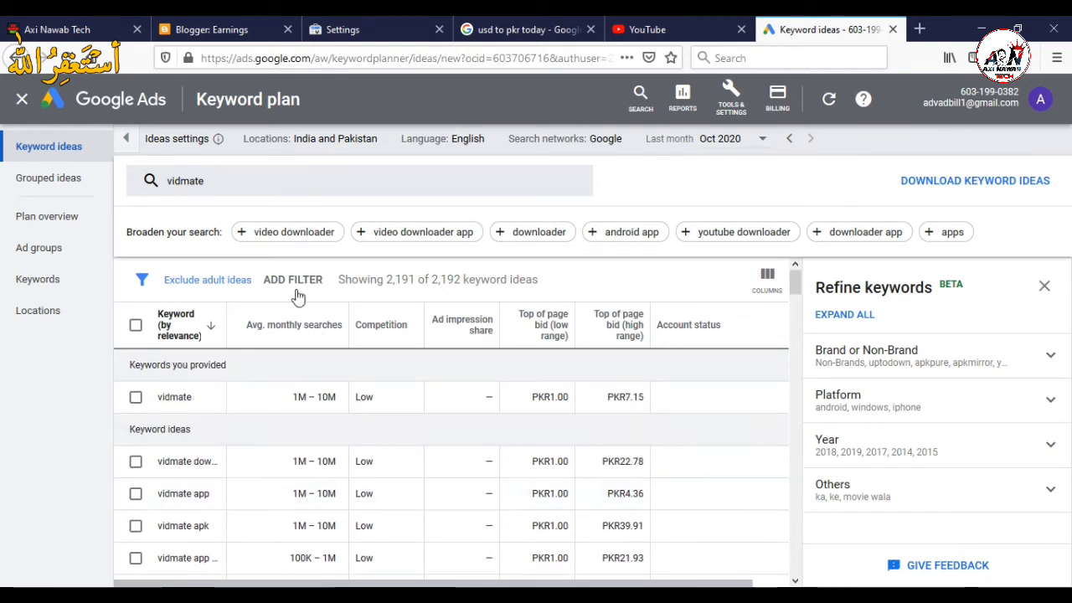
Replace the search keyword "vidmate" with "facebook" and get its keyword ideas.
left_click(302, 181)
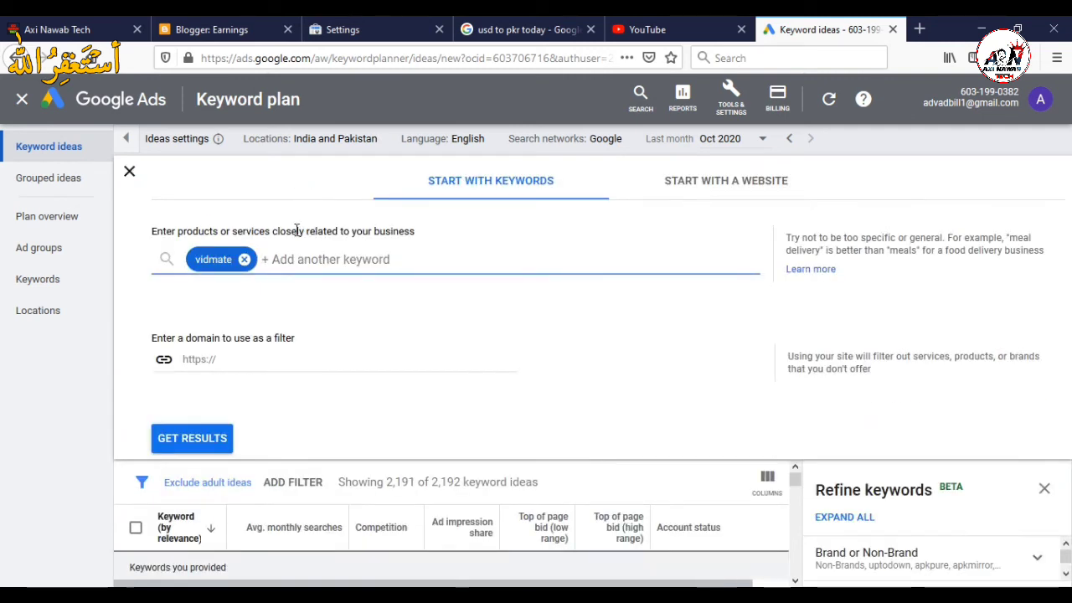
left_click(245, 260)
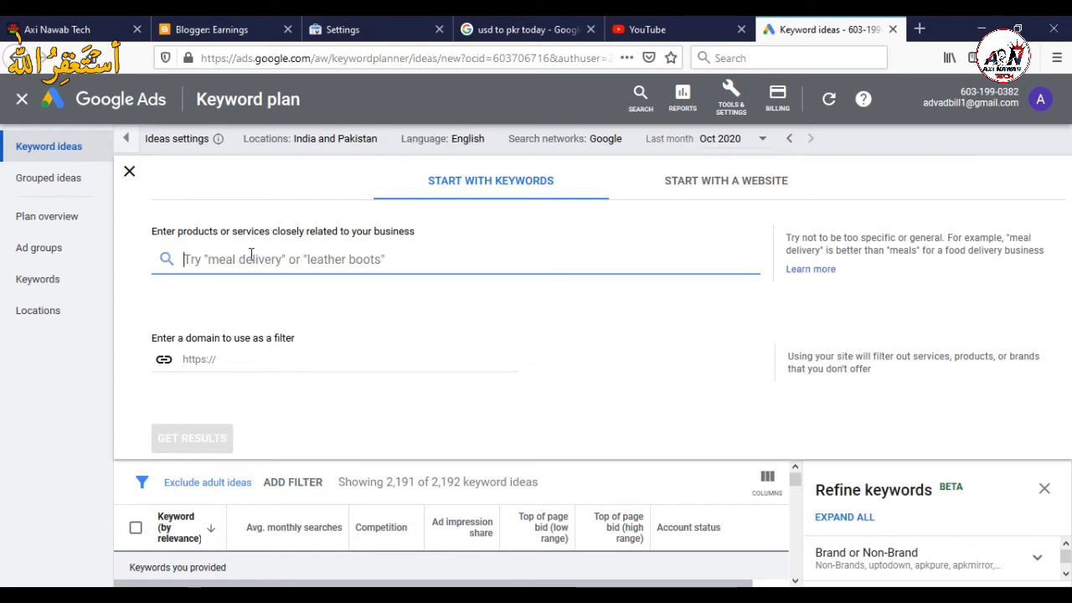
type("f")
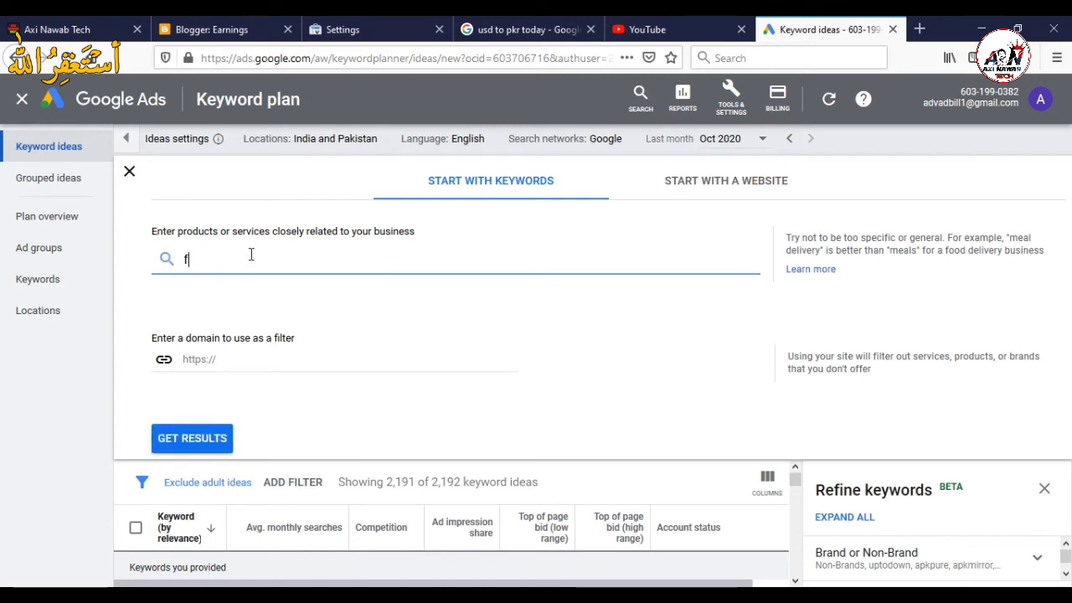
type("acebook")
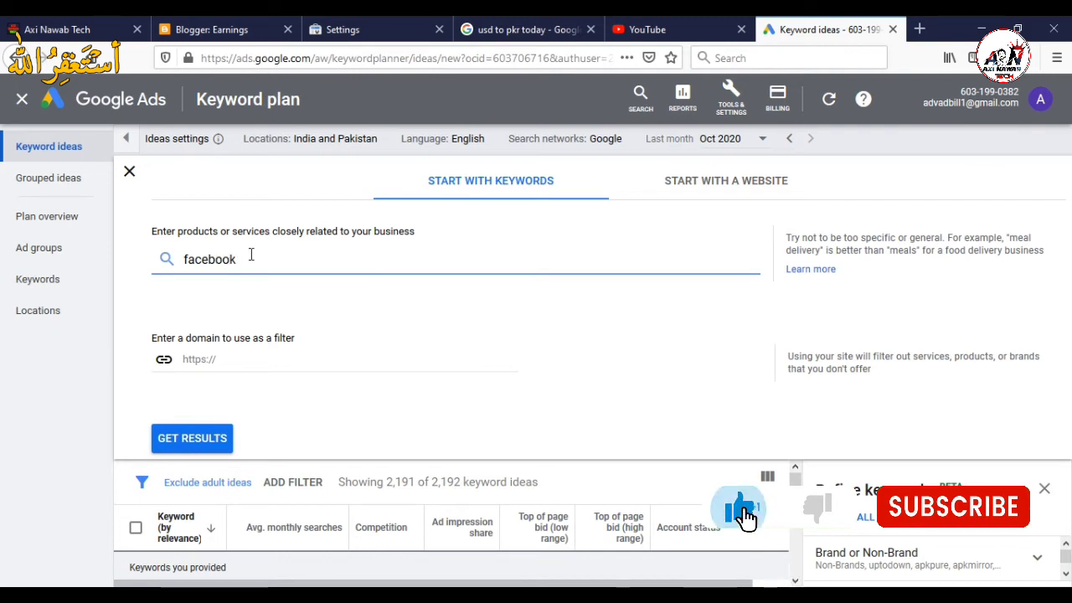
left_click(198, 440)
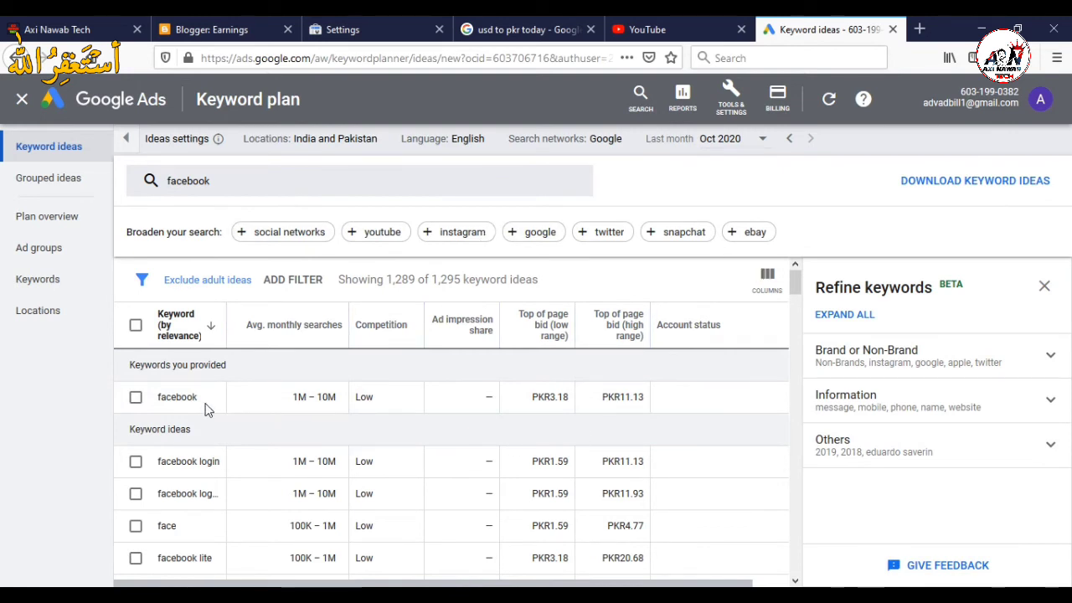
Select the keywords facebook, facebook login, facebook log in, face, facebook lite and free facebook, and copy them to the clipboard.
left_click(136, 398)
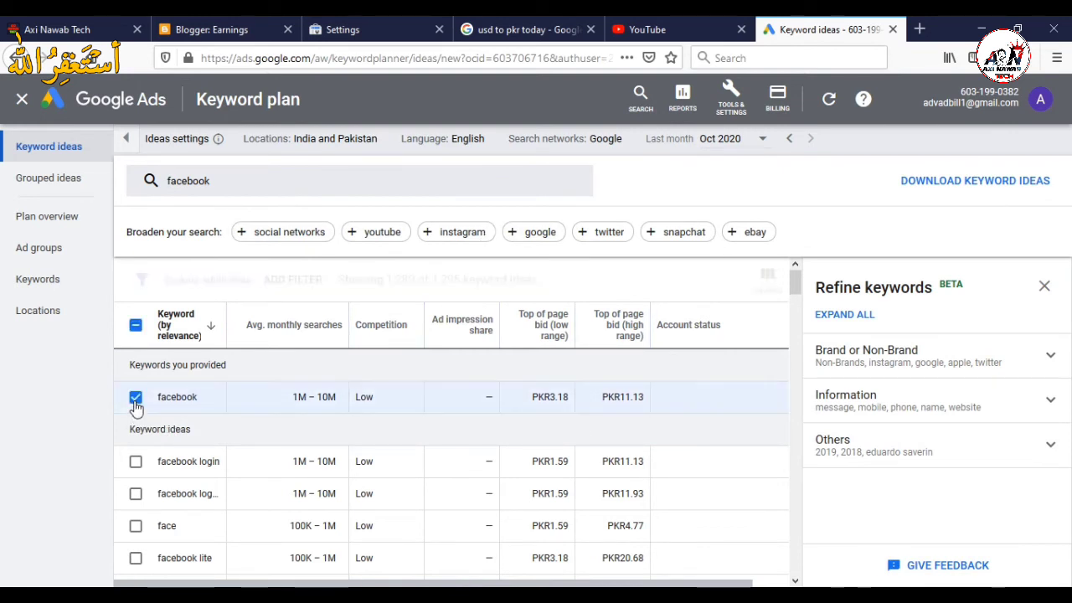
left_click(135, 461)
left_click(135, 493)
scroll(252, 469, "down", 1)
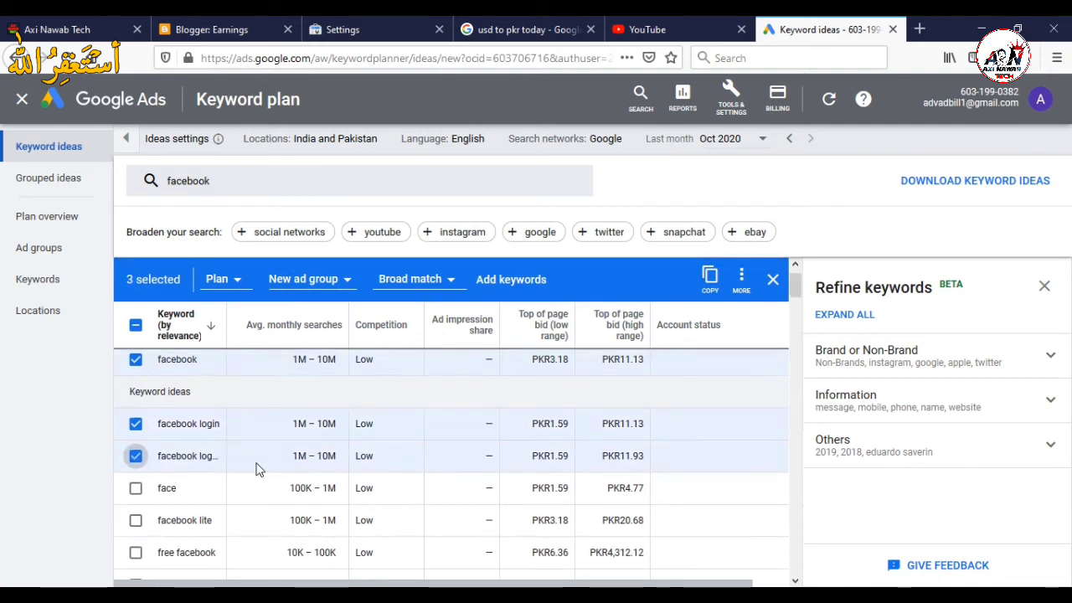
left_click(136, 490)
left_click(136, 521)
left_click(136, 553)
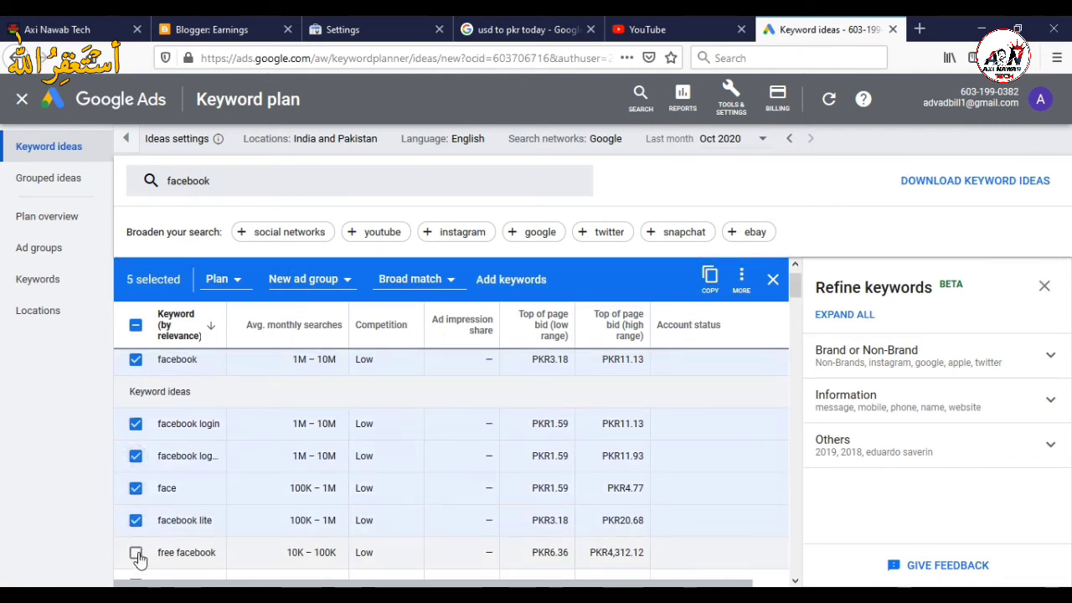
scroll(472, 466, "up", 1)
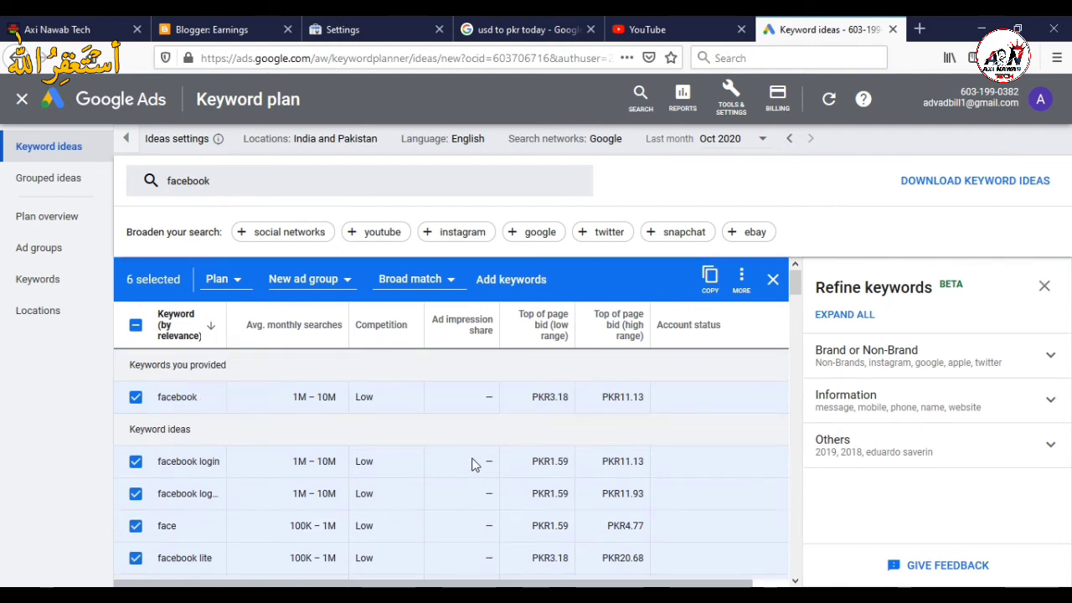
left_click(707, 280)
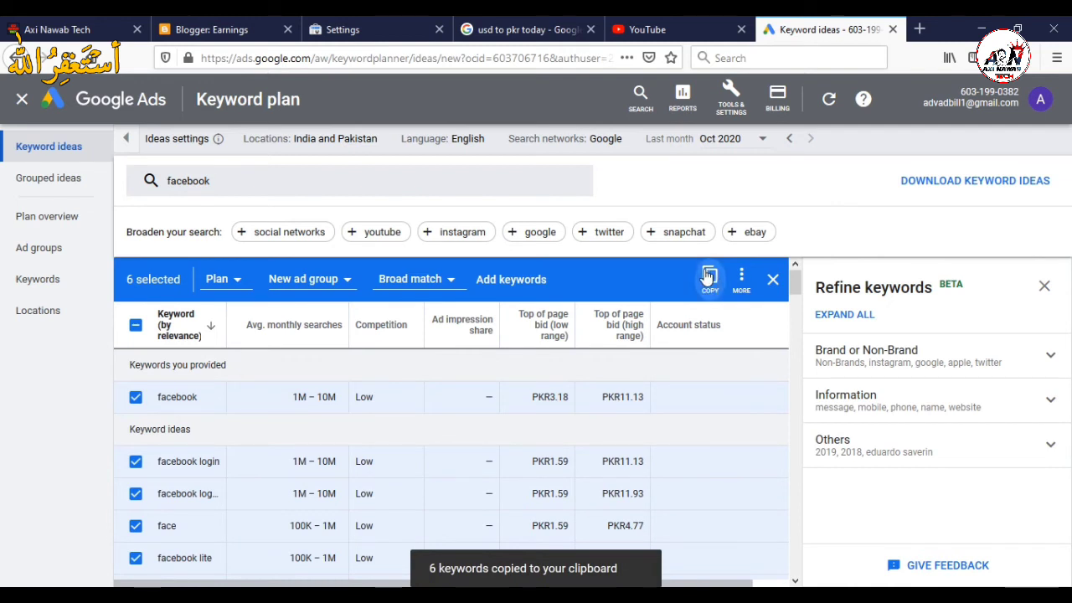
Paste the copied keywords below the vidmate list in the desktop file New Text Document (4) in Notepad, and close it with the changes saved.
left_click(985, 25)
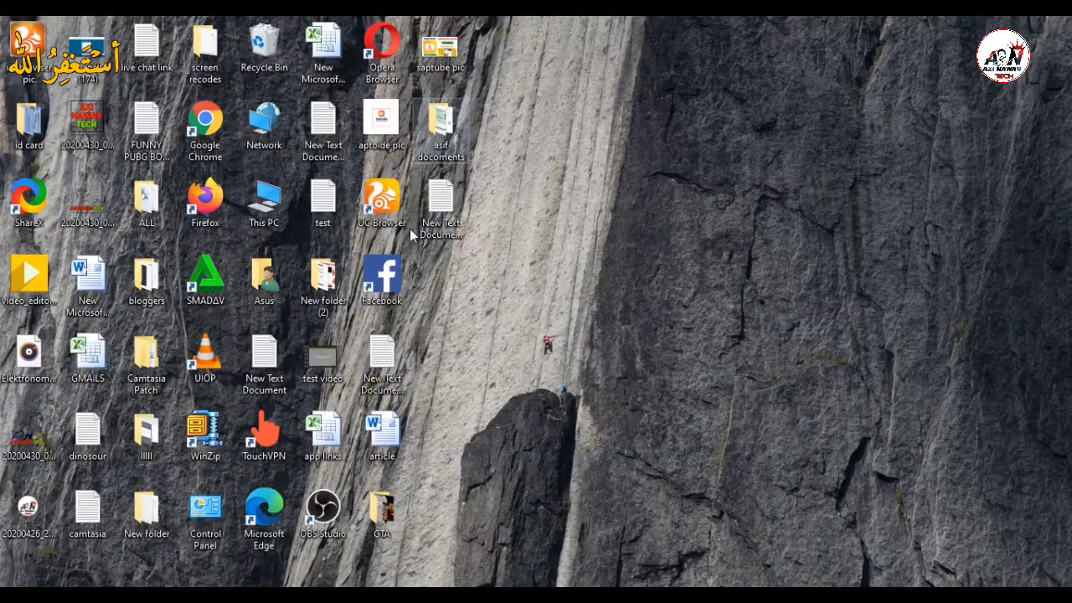
left_click(462, 205)
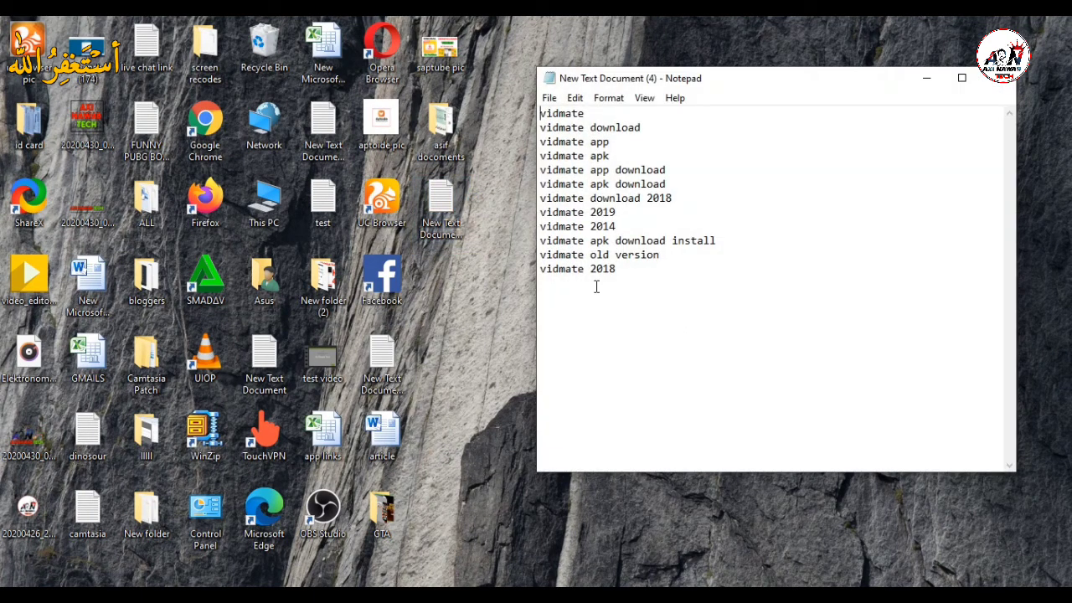
left_click(670, 302)
key("Return")
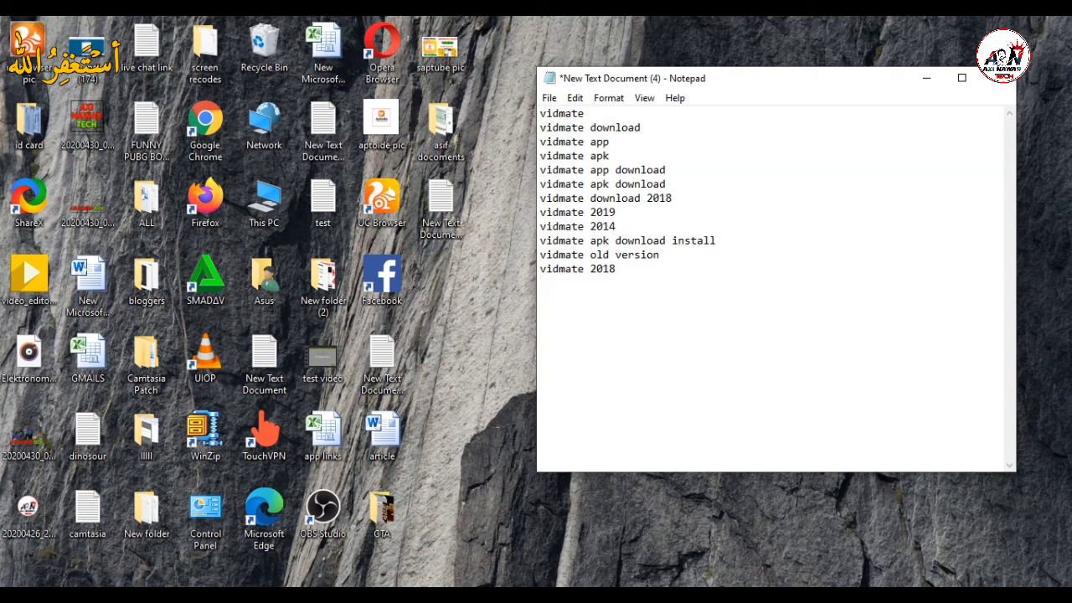
key("ctrl+v")
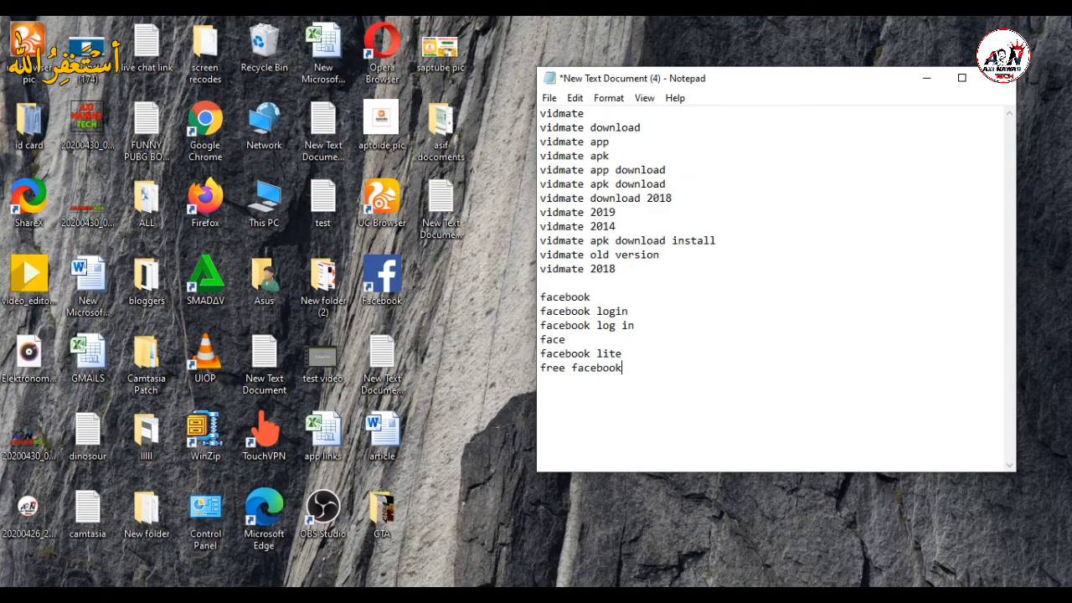
left_click(997, 79)
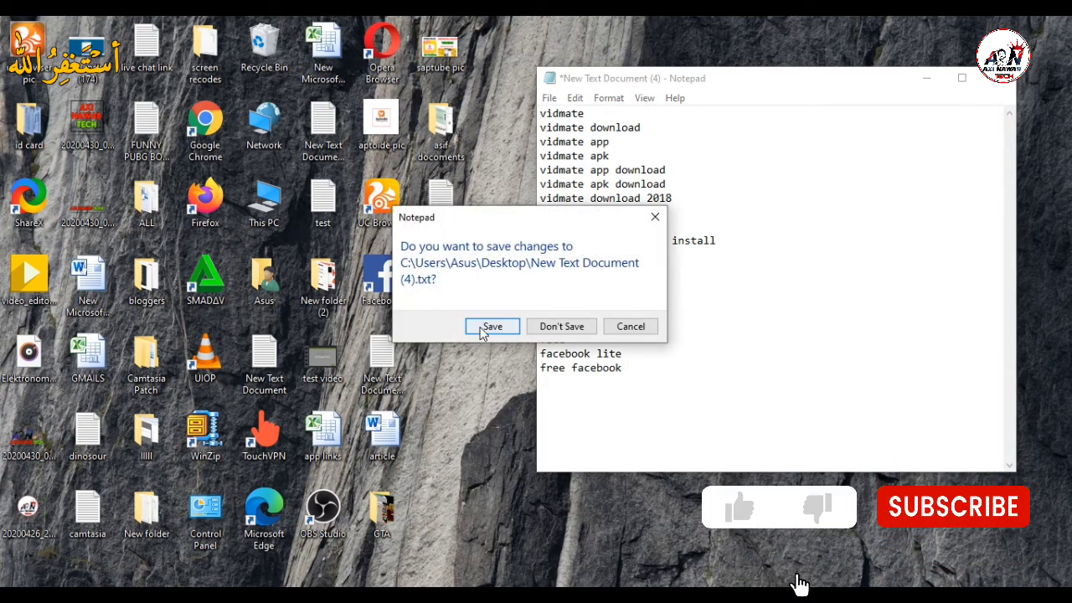
left_click(491, 327)
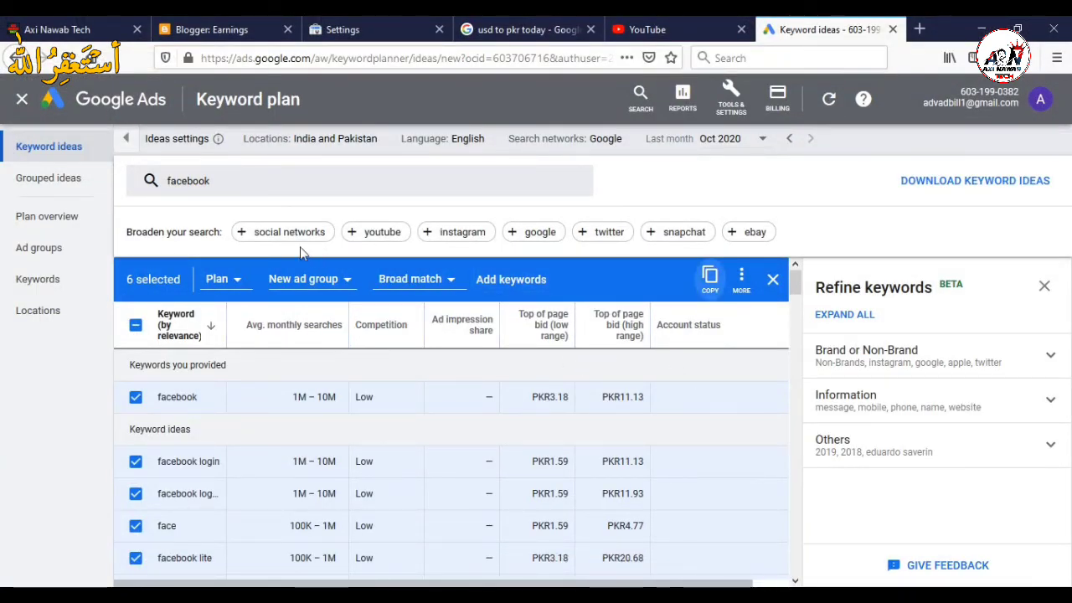
Back in Keyword Planner, broaden the facebook search with the keyword "youtube" and check the date range options for its results.
left_click(346, 231)
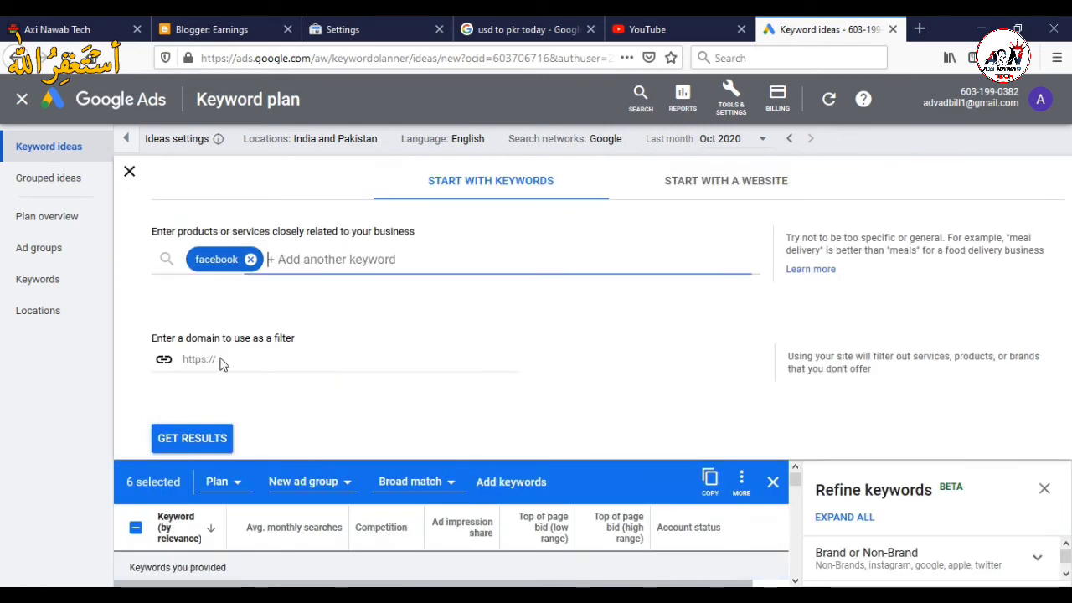
left_click(193, 439)
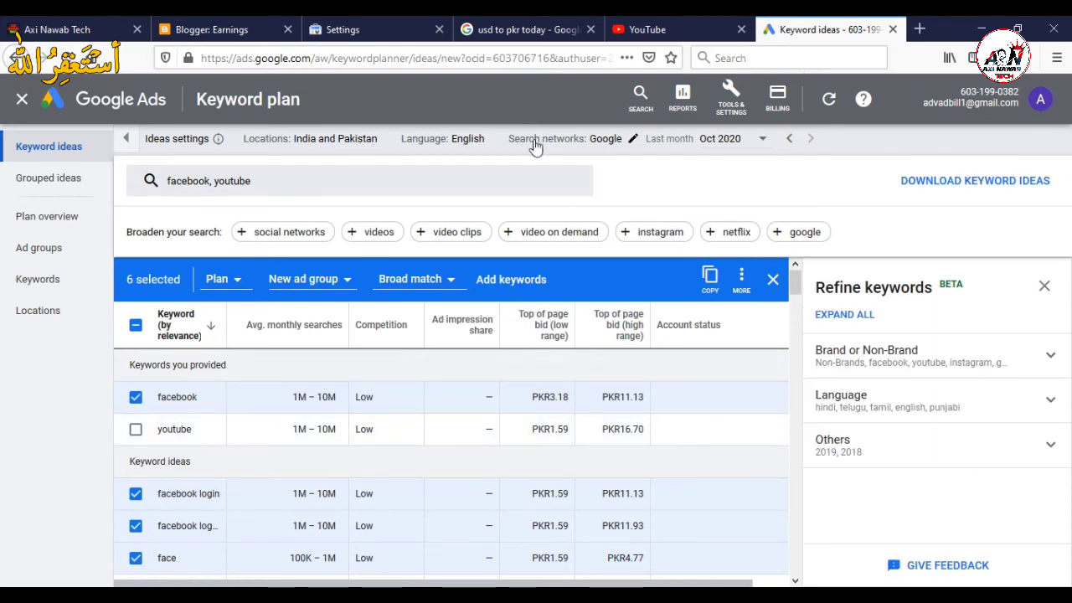
left_click(700, 141)
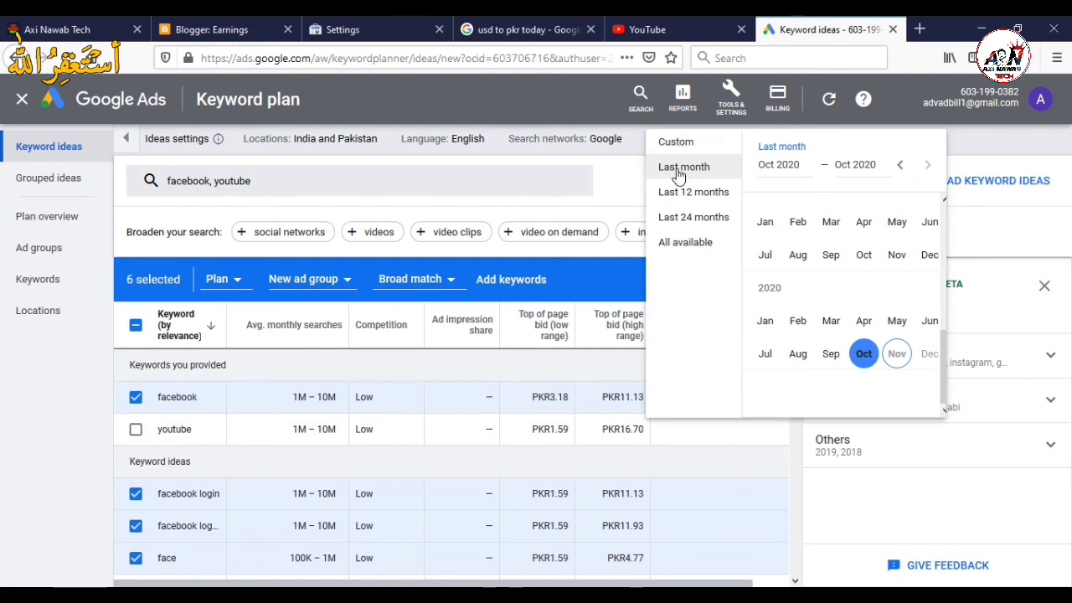
left_click(620, 183)
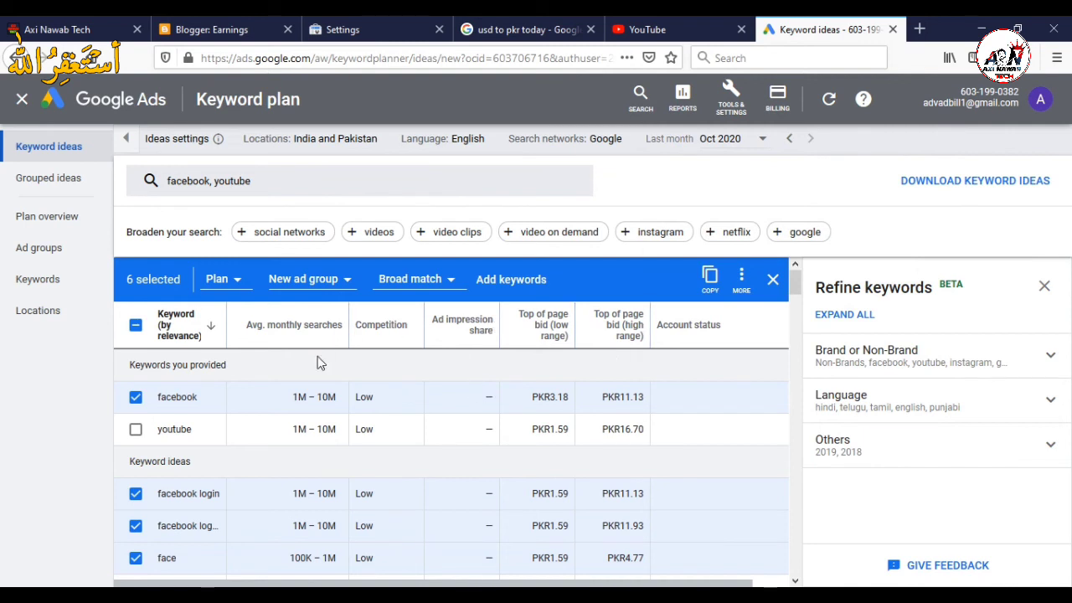
Examine the average monthly searches, competition and bid ranges across the facebook and youtube keyword ideas.
scroll(323, 362, "down", 2)
scroll(347, 395, "down", 6)
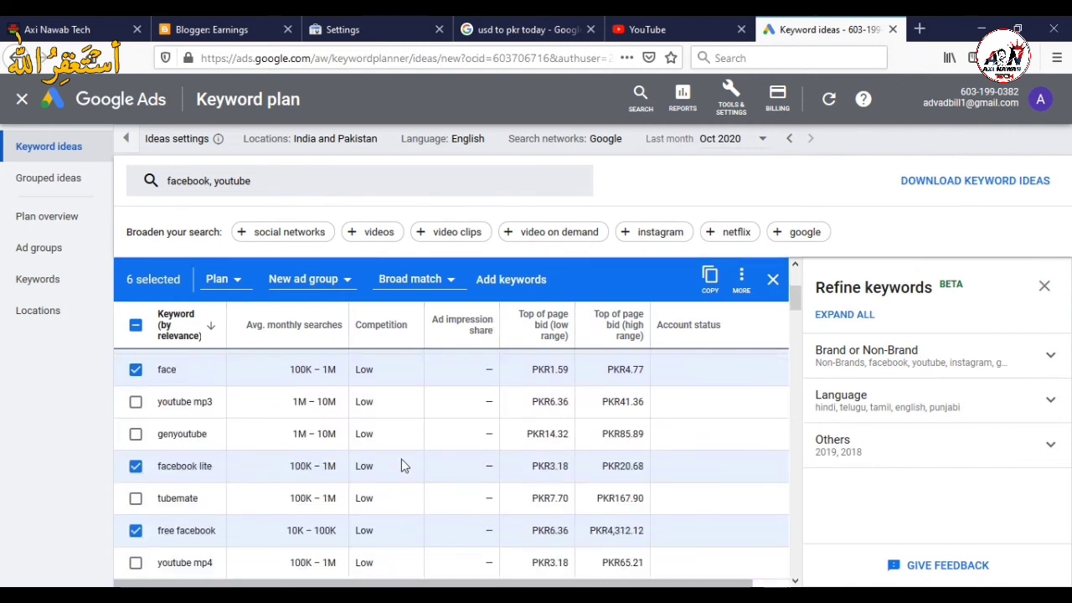
scroll(400, 477, "down", 4)
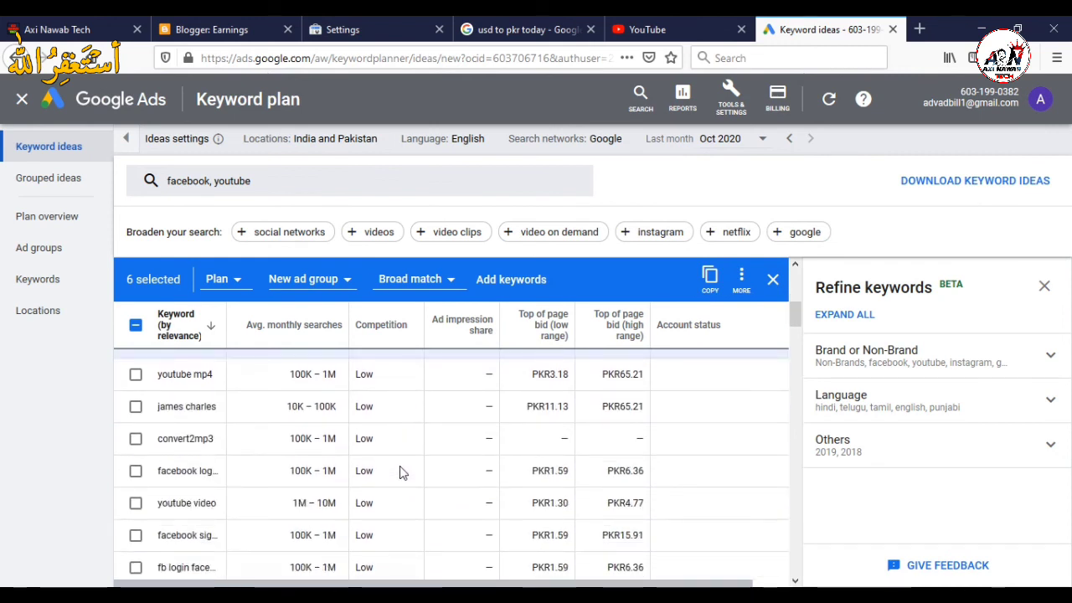
scroll(400, 467, "down", 5)
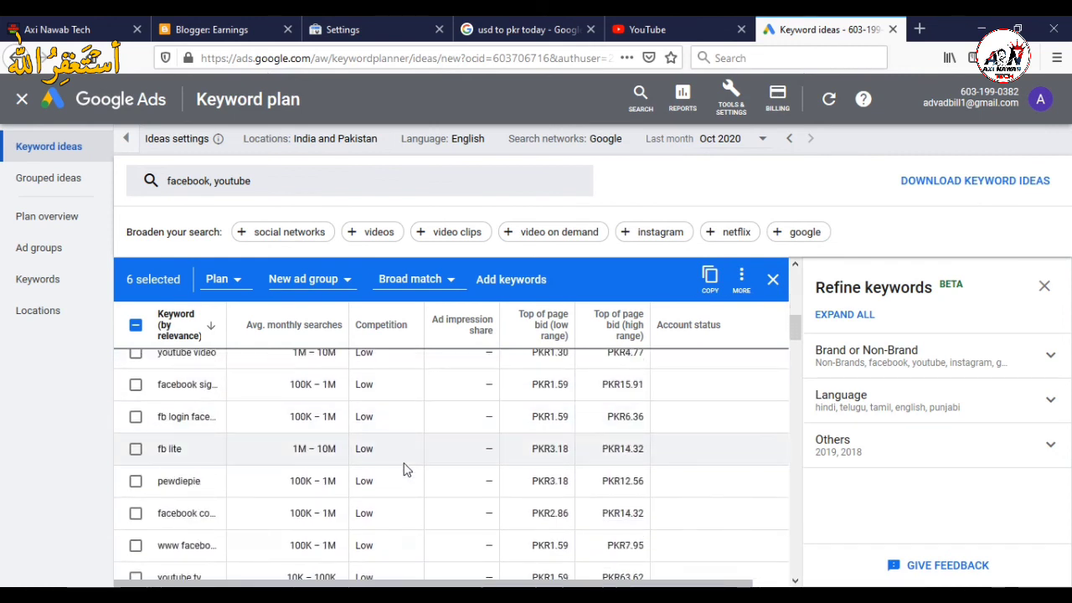
scroll(404, 469, "down", 7)
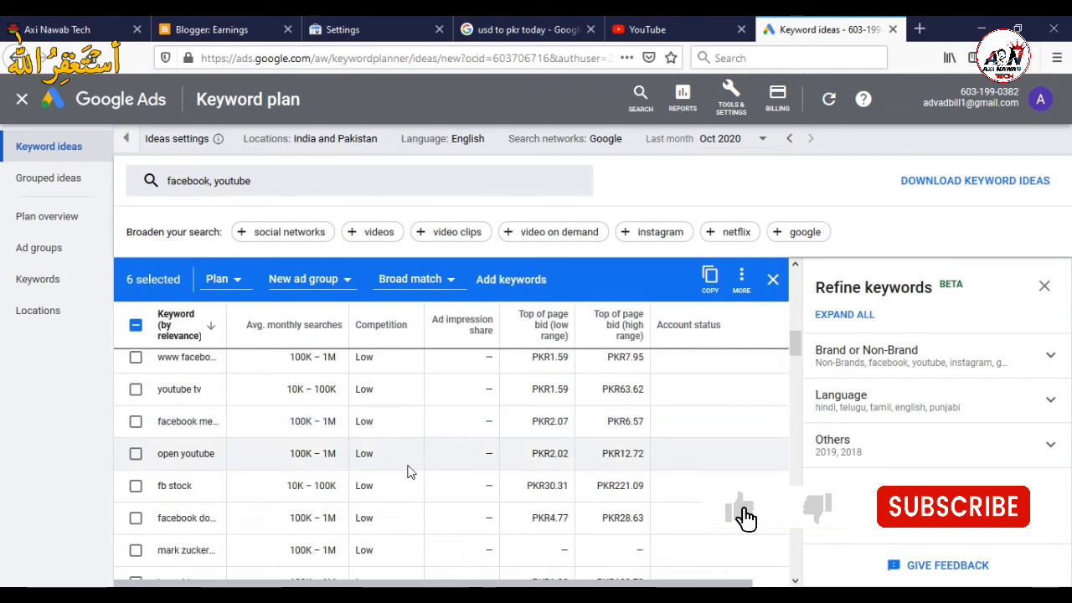
scroll(396, 502, "down", 6)
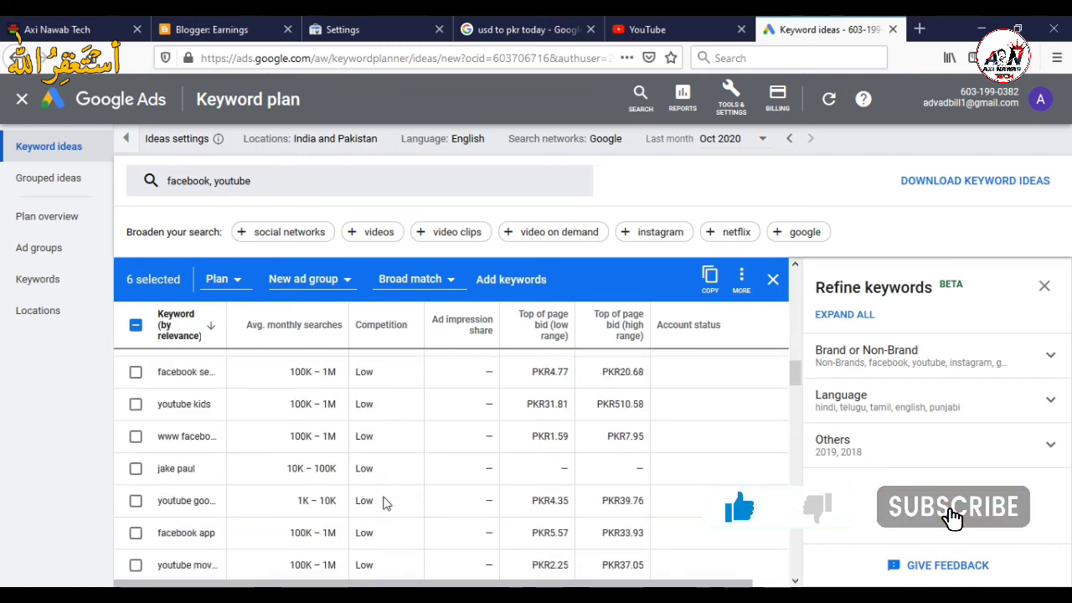
scroll(388, 485, "up", 15)
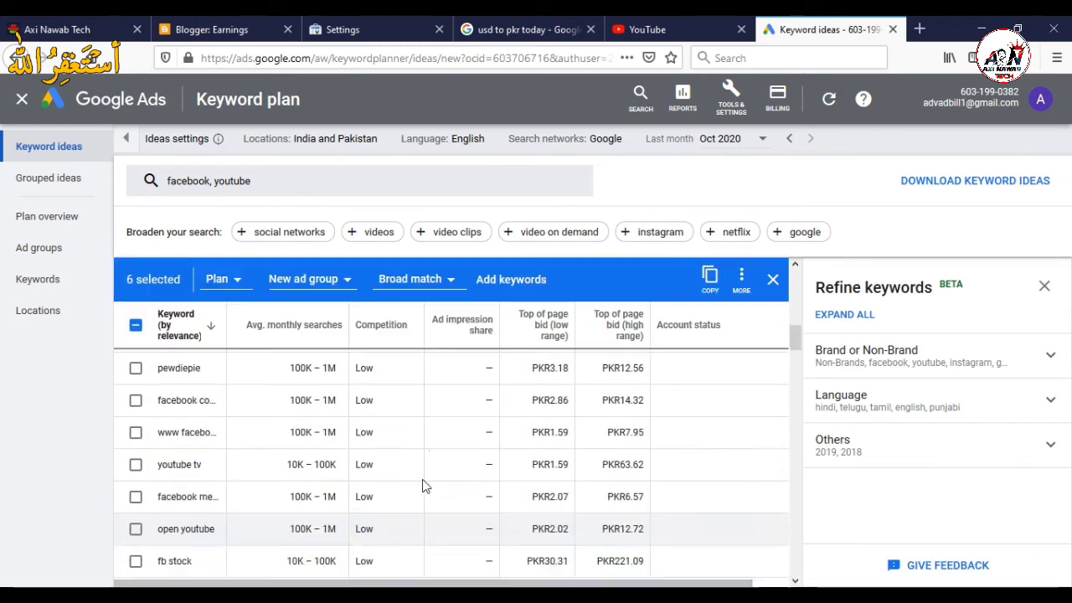
scroll(421, 479, "down", 2)
scroll(423, 477, "up", 2)
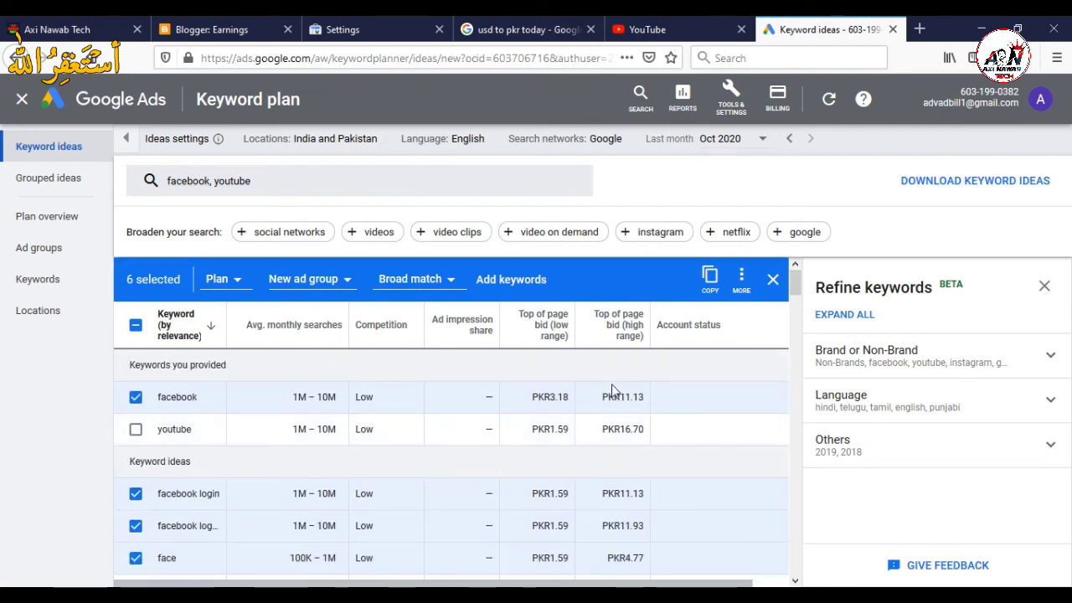
Switch to YouTube to view the signed-in account's own channel page, and close that tab to return to Keyword Planner.
left_click(663, 29)
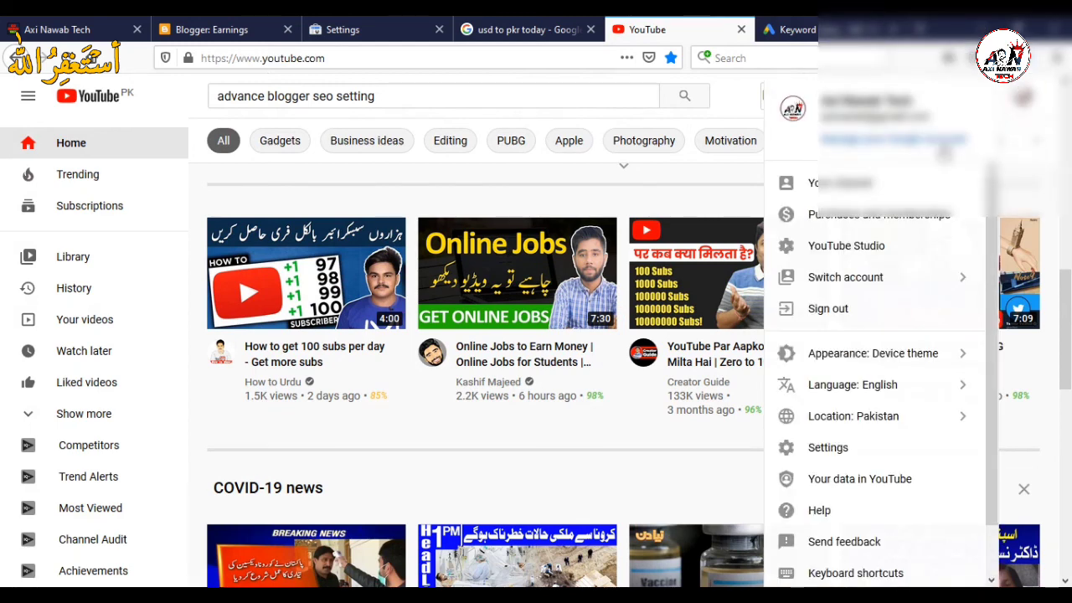
left_click(840, 187)
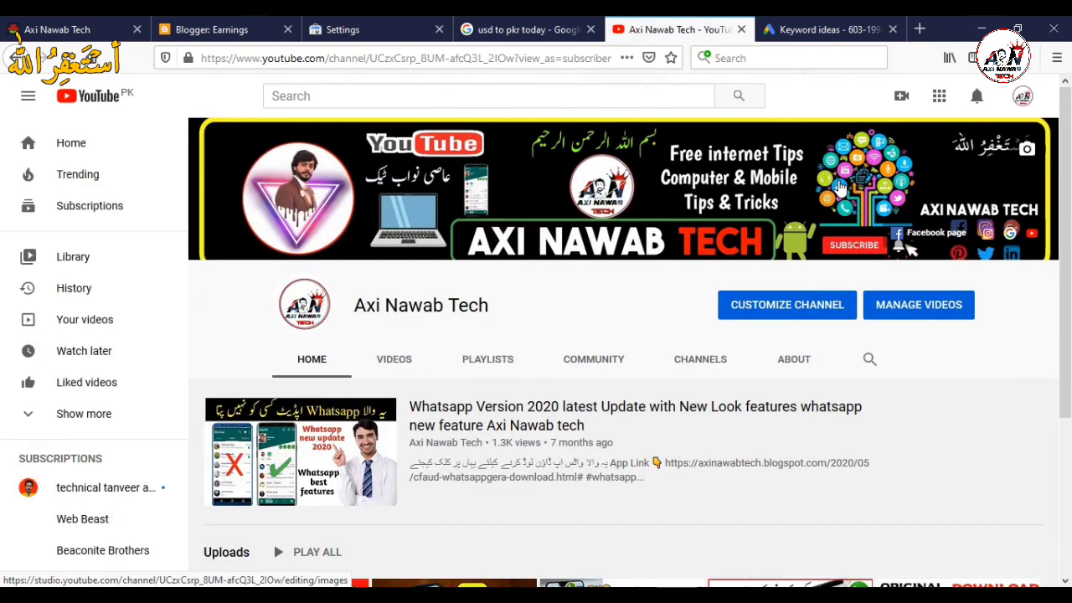
left_click(742, 30)
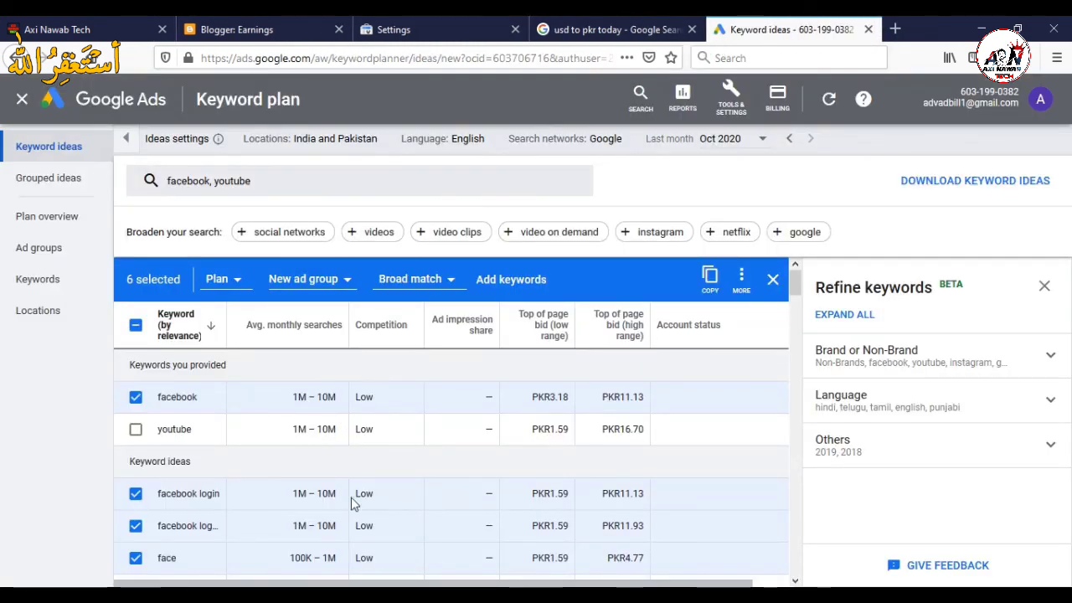